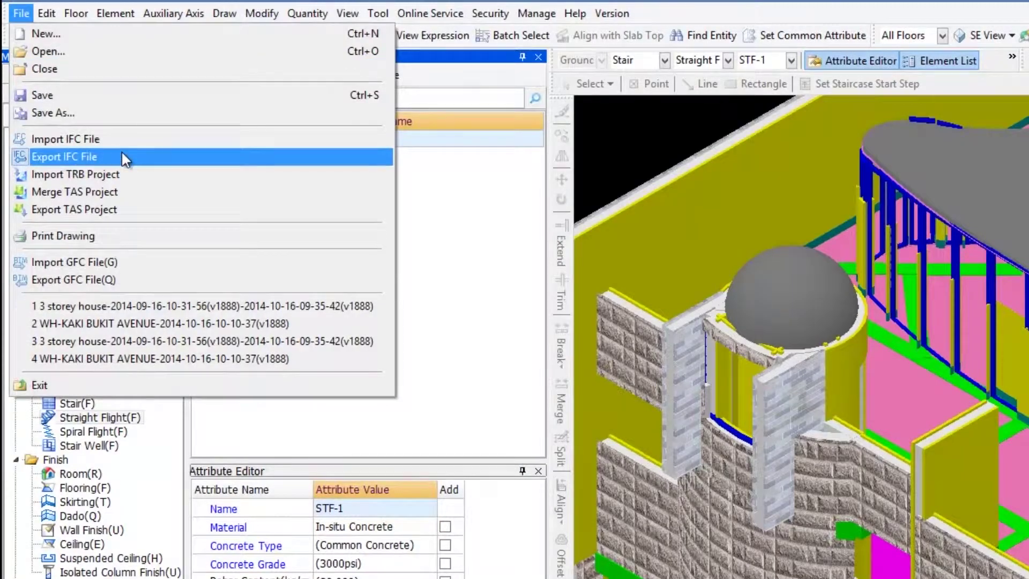
Export the house model as the IFC file '3 storey house' in the shoujigongcheng folder
{"action": "left_click", "coordinate": [124, 159]}
{"action": "left_click", "coordinate": [655, 425]}
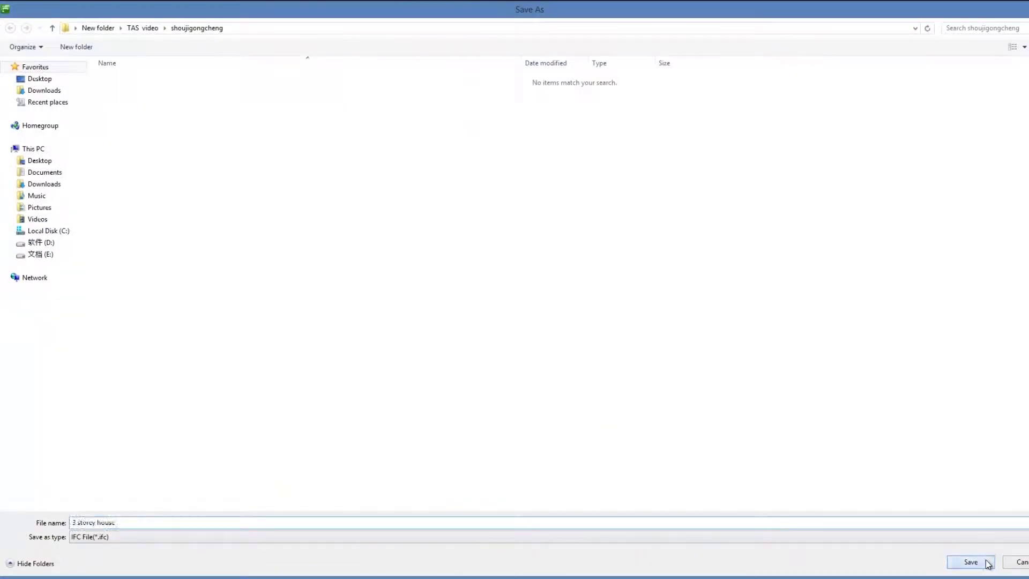
{"action": "left_click", "coordinate": [971, 562]}
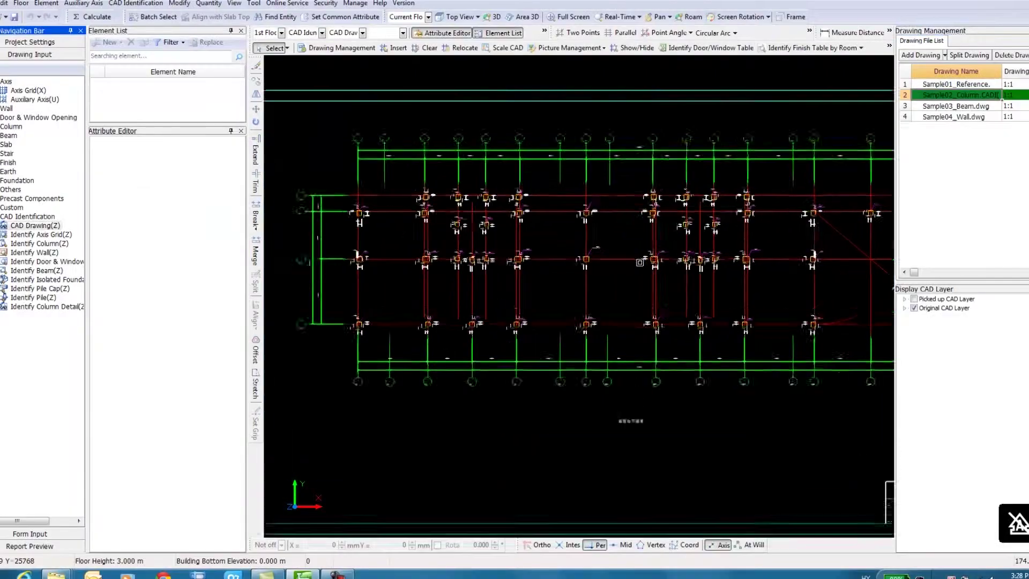
Identify the axis grid from the CAD plan by picking its axis lines and axis labels
{"action": "left_click", "coordinate": [140, 230]}
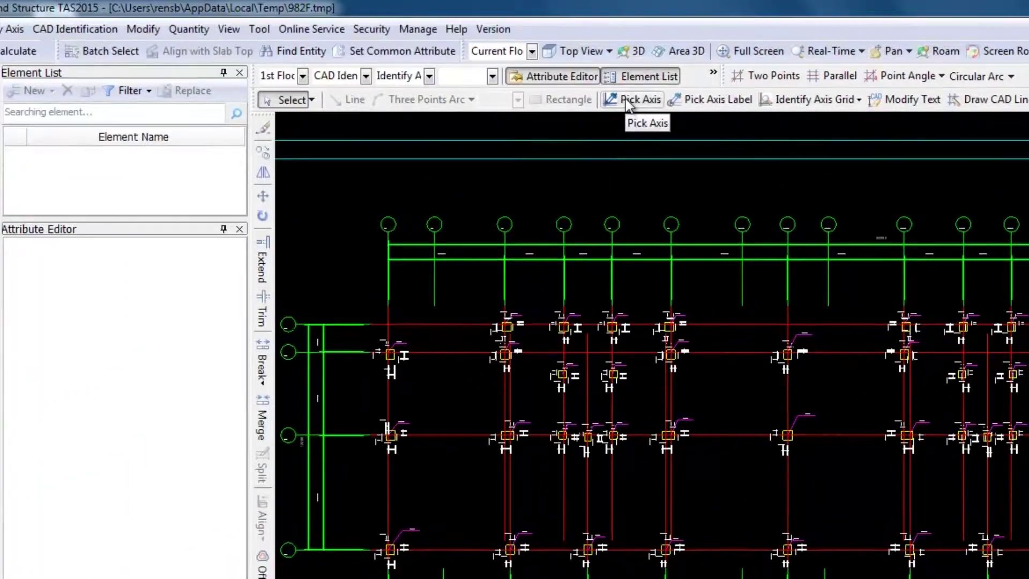
{"action": "left_click", "coordinate": [635, 100]}
{"action": "left_click", "coordinate": [503, 326]}
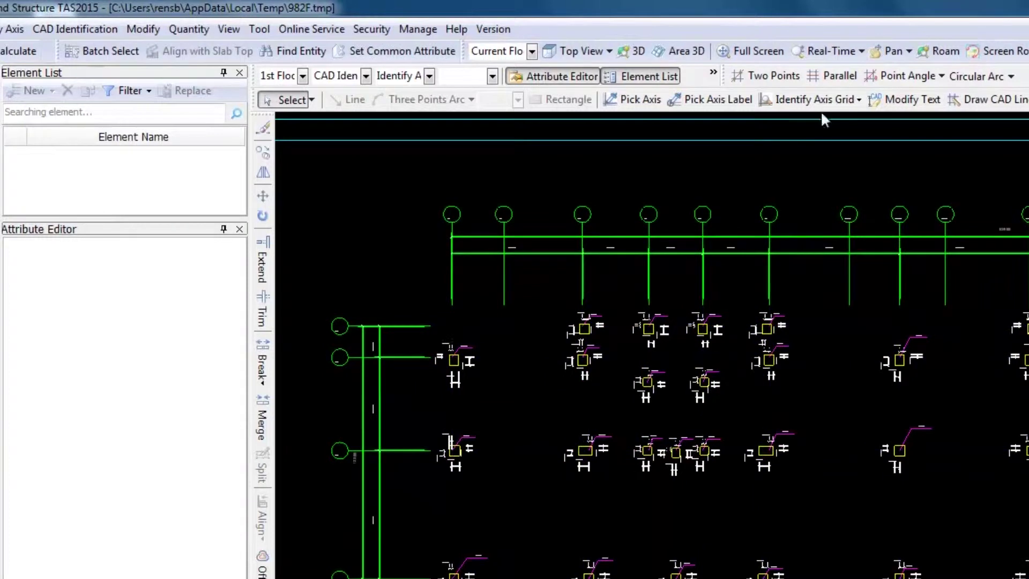
{"action": "left_click", "coordinate": [718, 99]}
{"action": "scroll", "coordinate": [580, 217], "scroll_direction": "up", "scroll_amount": 2}
{"action": "left_click", "coordinate": [565, 248]}
{"action": "scroll", "coordinate": [579, 257], "scroll_direction": "down", "scroll_amount": 3}
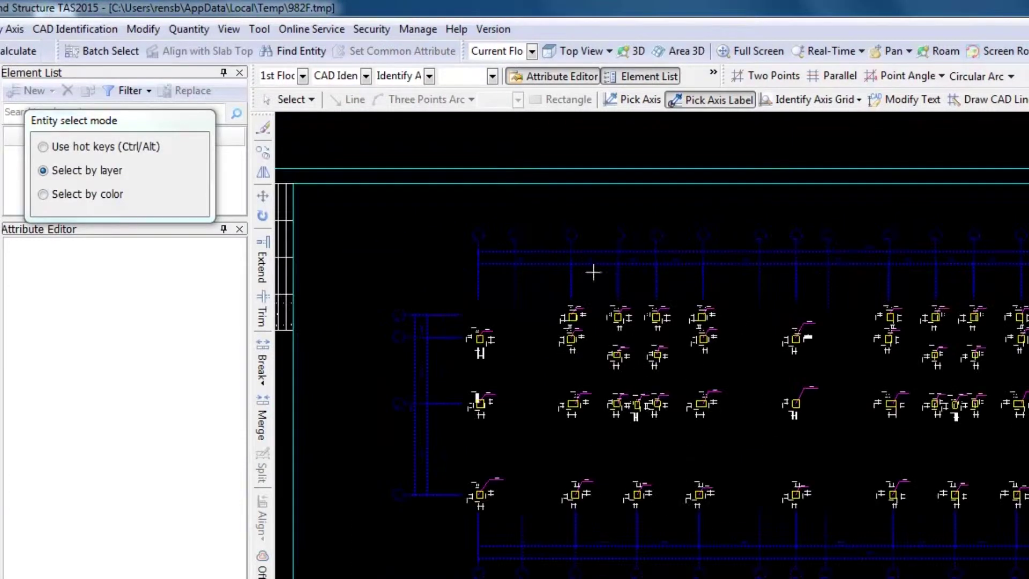
{"action": "right_click", "coordinate": [643, 208]}
Auto-identify all columns in the drawing and view them in 3D from the front
{"action": "left_click", "coordinate": [826, 121]}
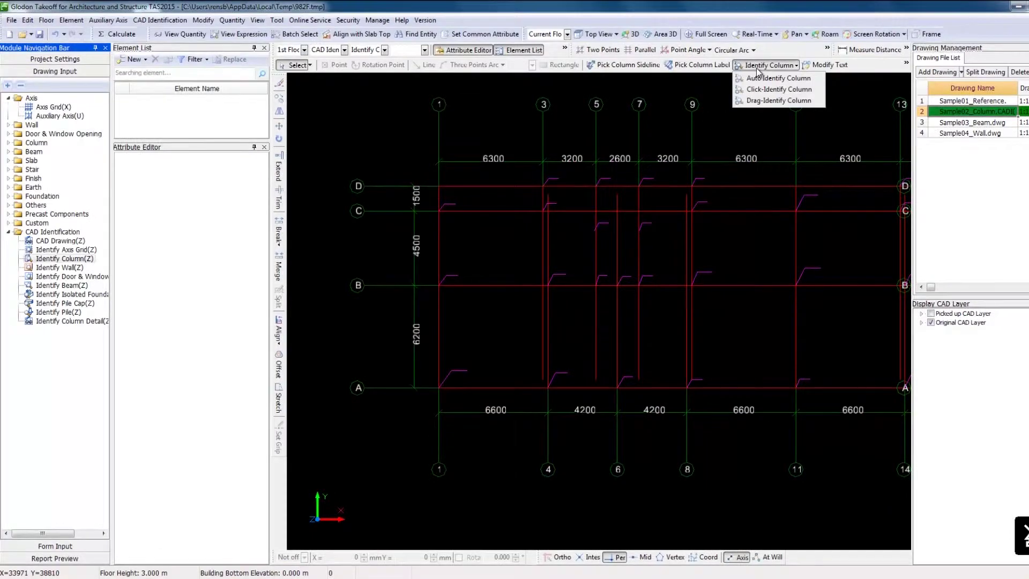
{"action": "left_click", "coordinate": [758, 78]}
{"action": "left_click", "coordinate": [630, 34]}
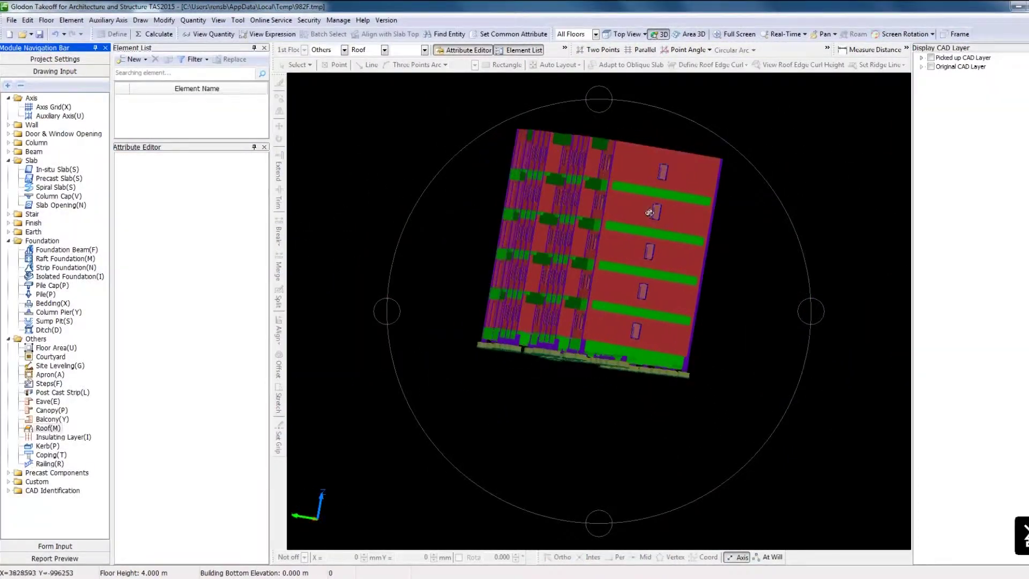
{"action": "left_click_drag", "start_coordinate": [650, 213], "coordinate": [561, 112]}
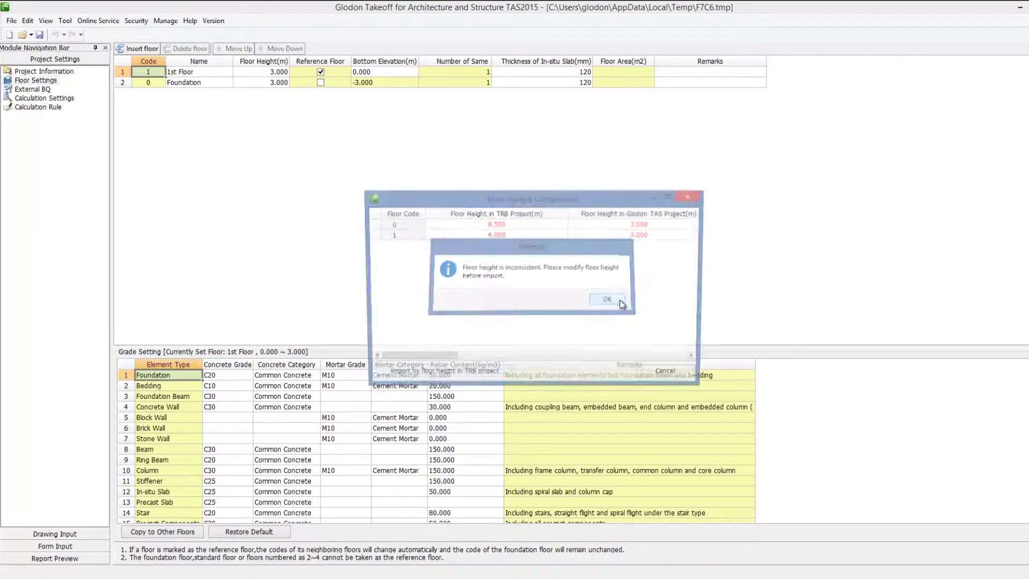
Accept the 4.000 m vs 3.000 m floor-height warning and import the TRB project
{"action": "left_click", "coordinate": [595, 288]}
{"action": "left_click", "coordinate": [634, 401]}
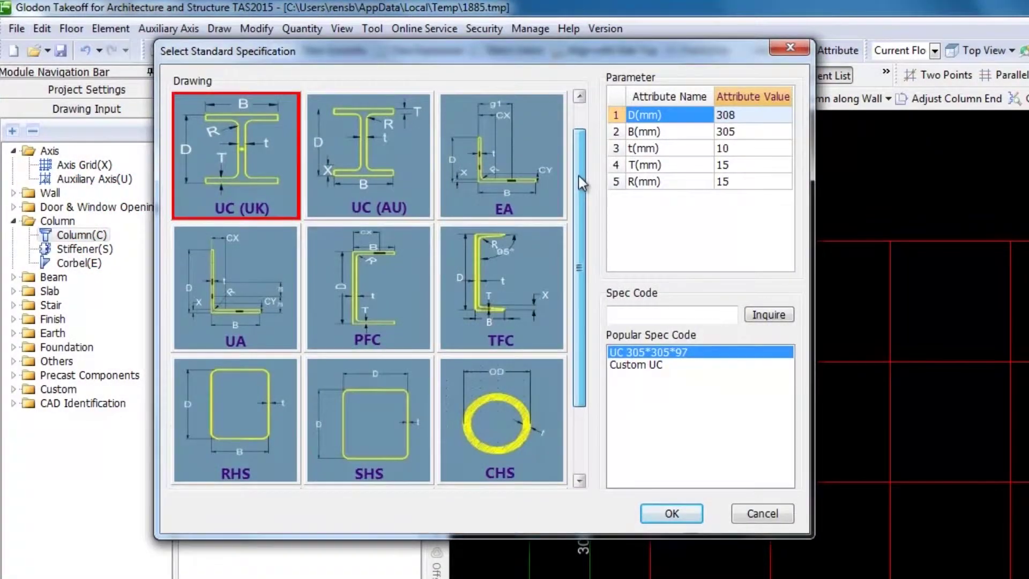
Choose the UC (UK) column section and make circular slab IS-1 conical with its arch height
{"action": "left_click_drag", "start_coordinate": [578, 175], "coordinate": [575, 242]}
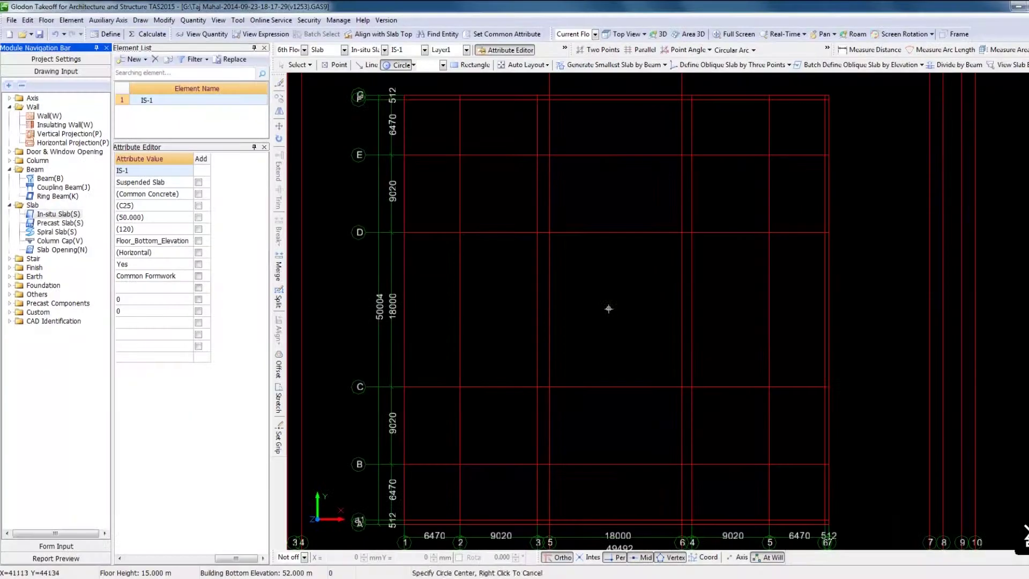
{"action": "left_click", "coordinate": [617, 303]}
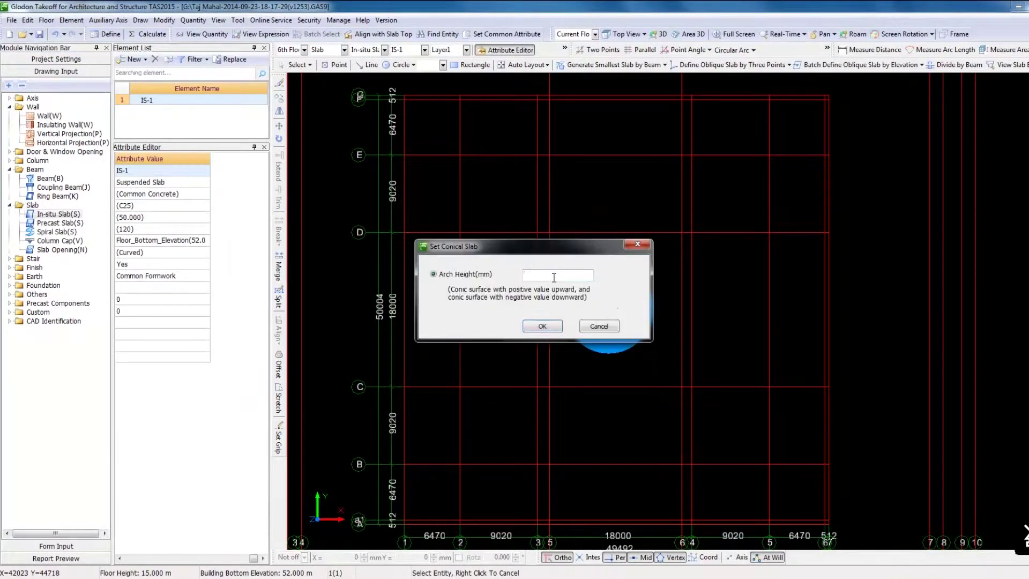
{"action": "left_click", "coordinate": [543, 327]}
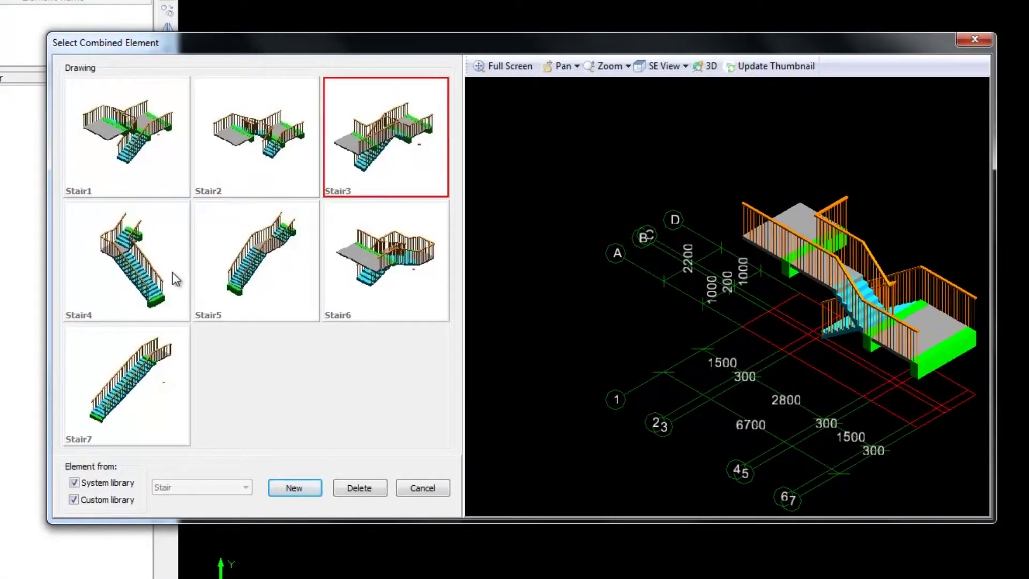
Compare stair templates Stair4–Stair7, then create a new combined stair shown in free rotation
{"action": "left_click", "coordinate": [172, 271]}
{"action": "left_click", "coordinate": [228, 274]}
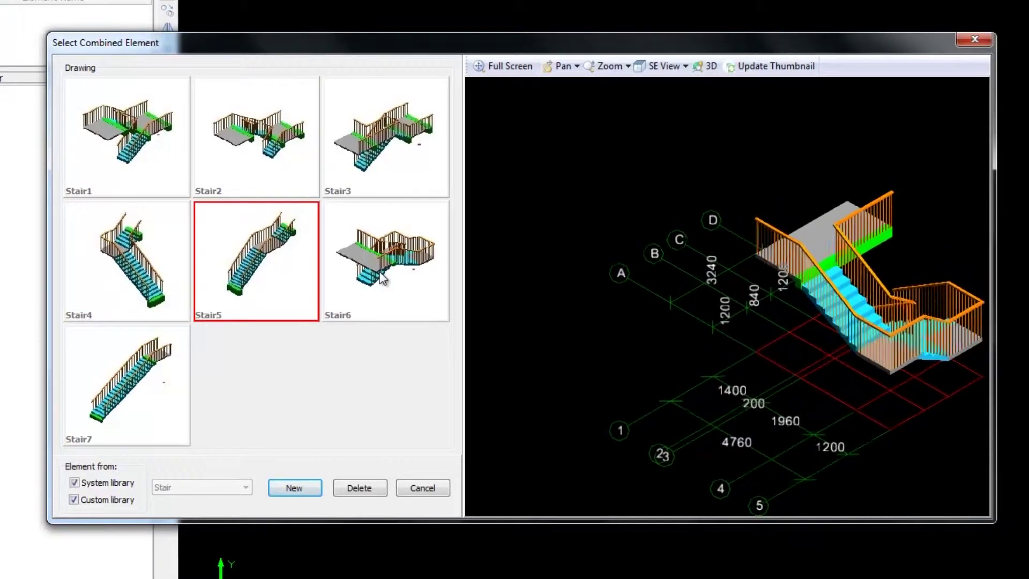
{"action": "left_click", "coordinate": [382, 278]}
{"action": "left_click", "coordinate": [141, 382]}
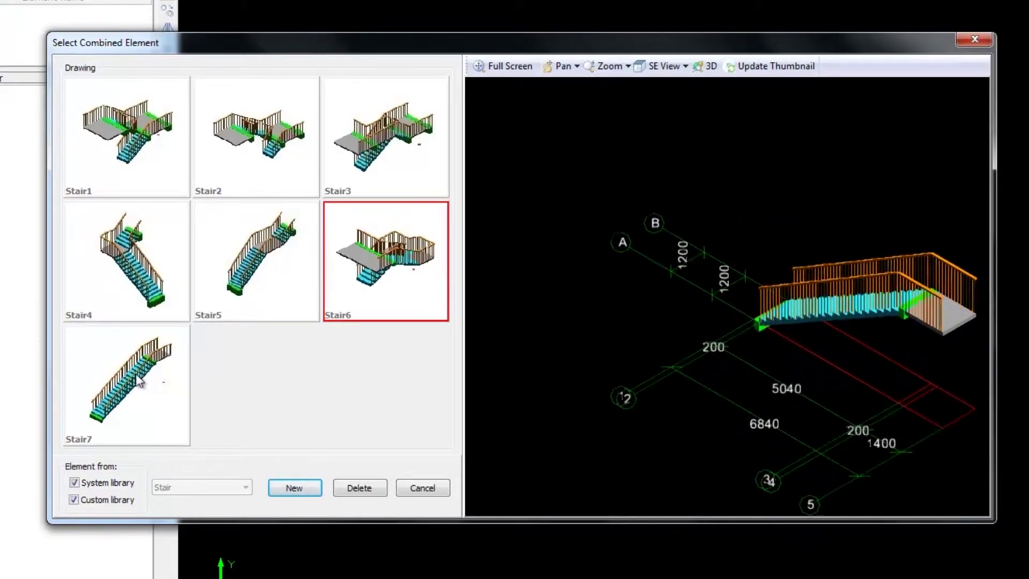
{"action": "left_click", "coordinate": [296, 488]}
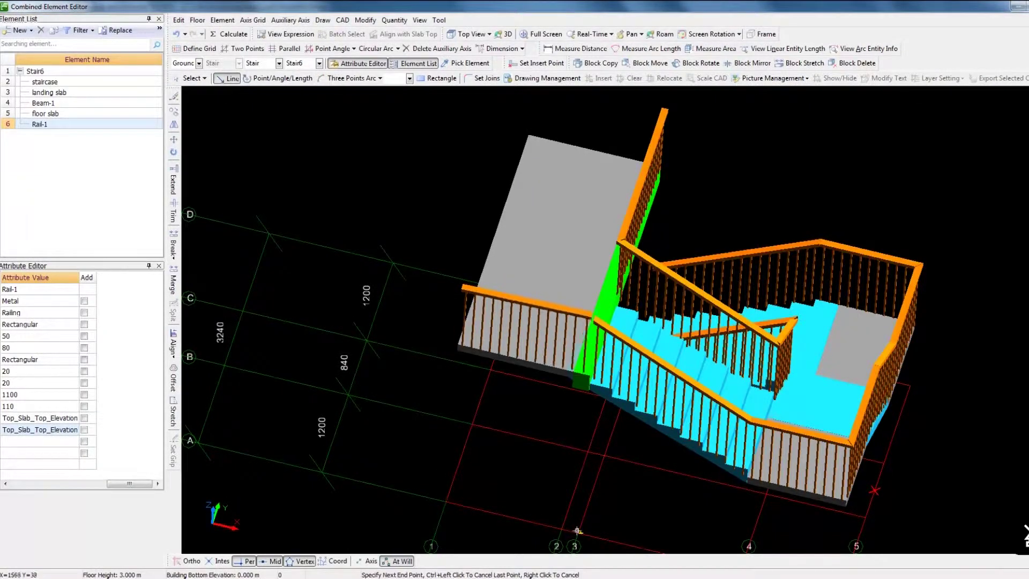
{"action": "left_click", "coordinate": [500, 35]}
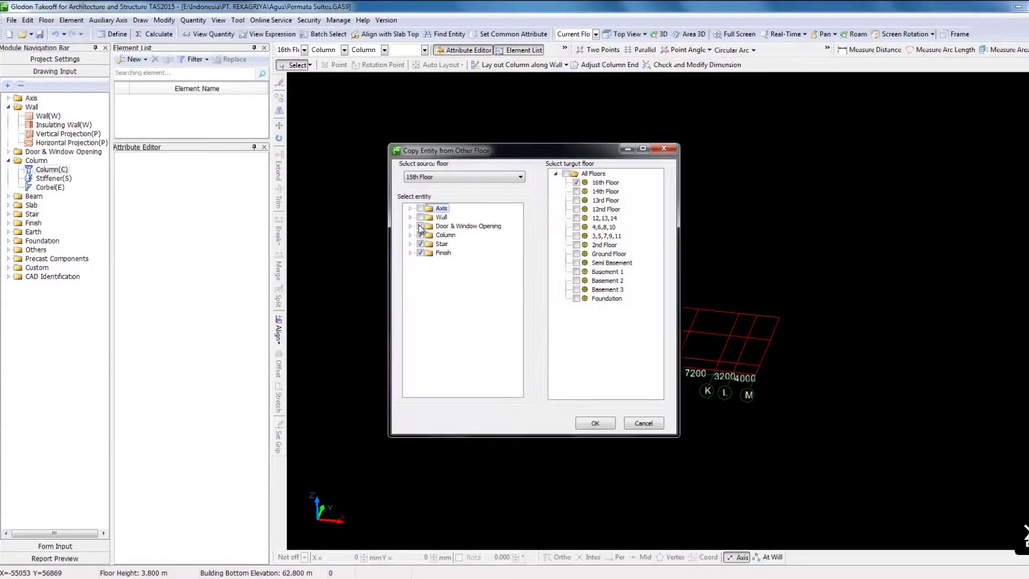
Copy the elements to the 16th Floor and give the room Keramik 30x30 flooring and PlHt 10x30 skirting
{"action": "left_click", "coordinate": [596, 423]}
{"action": "left_click", "coordinate": [607, 296]}
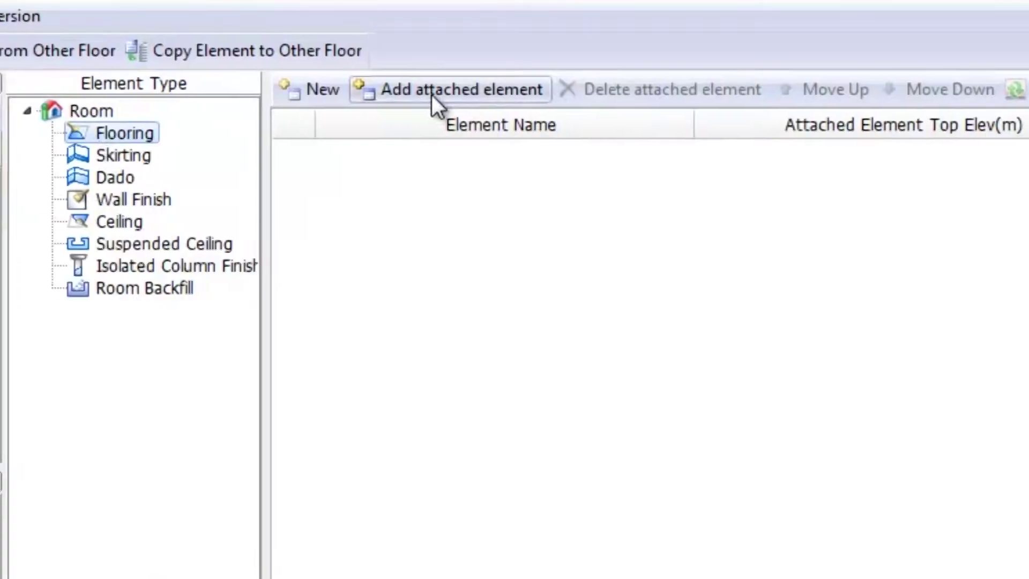
{"action": "left_click", "coordinate": [432, 103]}
{"action": "left_click", "coordinate": [696, 157]}
{"action": "left_click", "coordinate": [457, 236]}
{"action": "left_click", "coordinate": [177, 180]}
{"action": "left_click", "coordinate": [516, 90]}
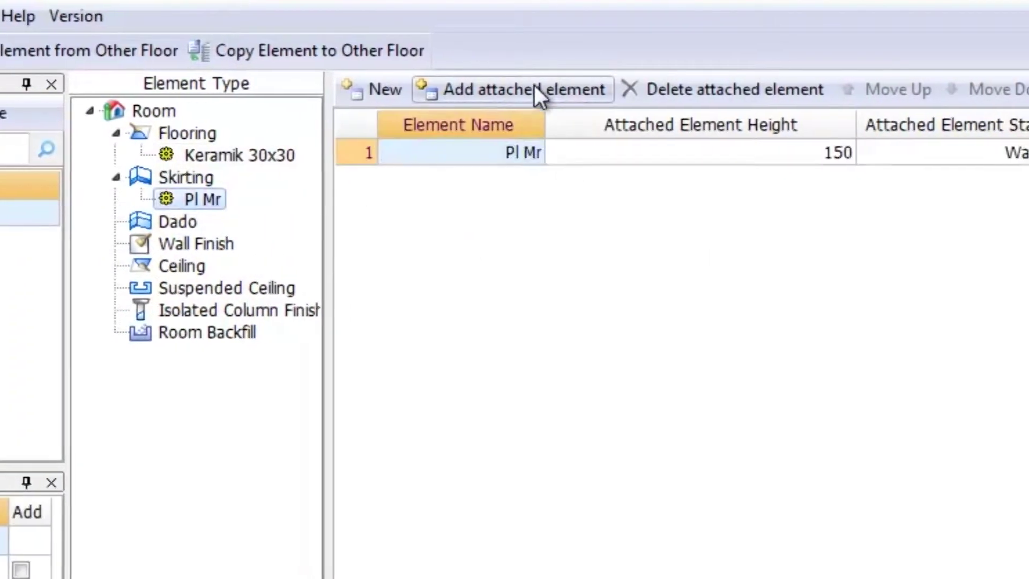
{"action": "left_click", "coordinate": [523, 151]}
{"action": "left_click", "coordinate": [412, 193]}
{"action": "left_click", "coordinate": [179, 243]}
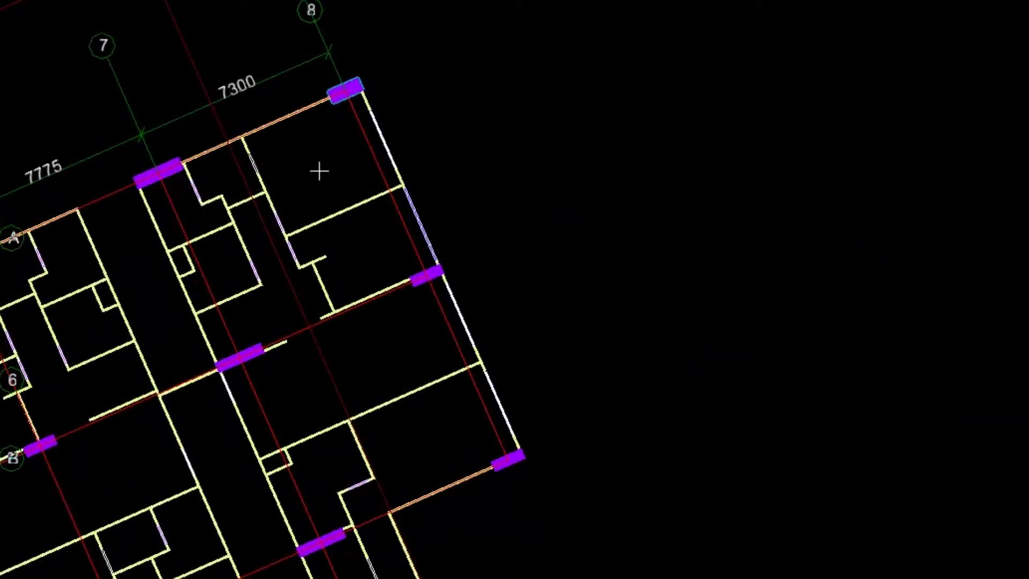
Check the room's quantity expression and report element quantities by category
{"action": "left_click", "coordinate": [319, 172]}
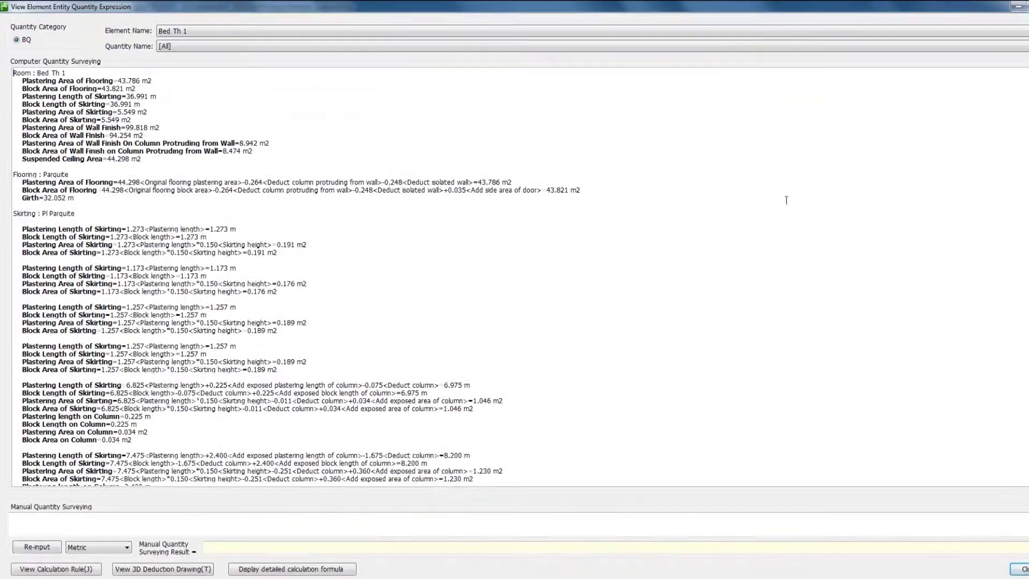
{"action": "scroll", "coordinate": [787, 200], "scroll_direction": "down", "scroll_amount": 12}
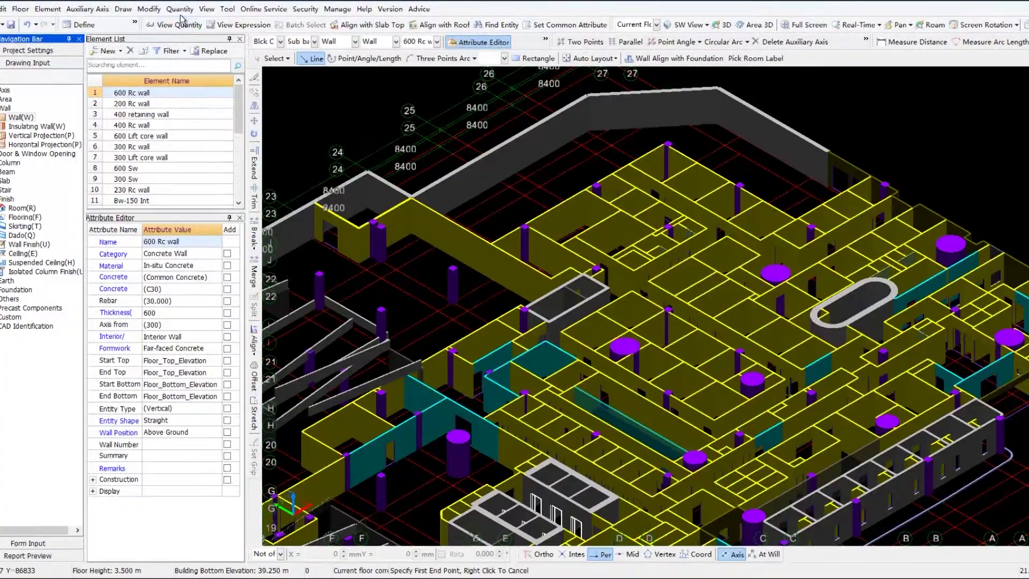
{"action": "left_click", "coordinate": [180, 9]}
{"action": "left_click", "coordinate": [210, 81]}
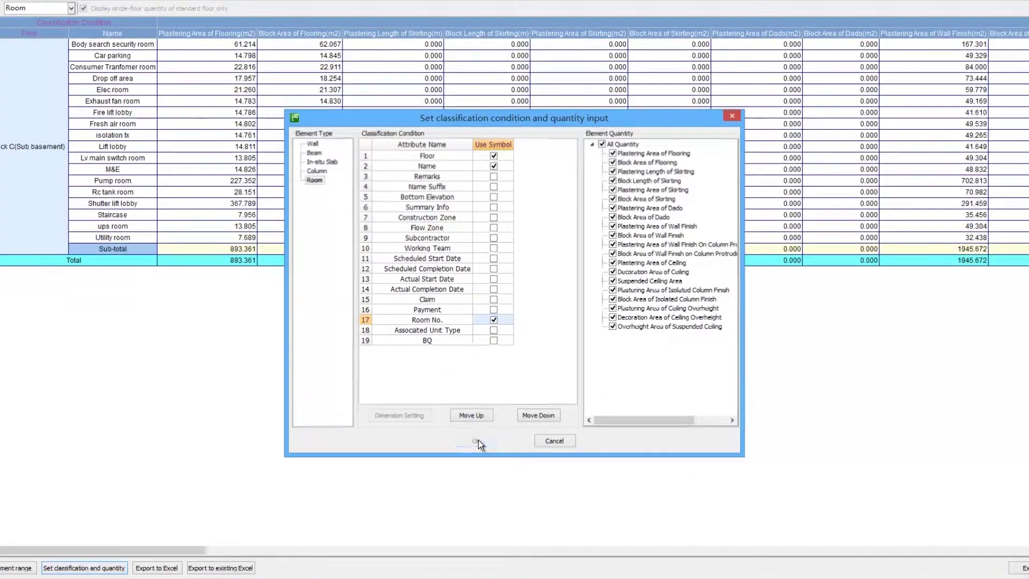
{"action": "left_click", "coordinate": [477, 440]}
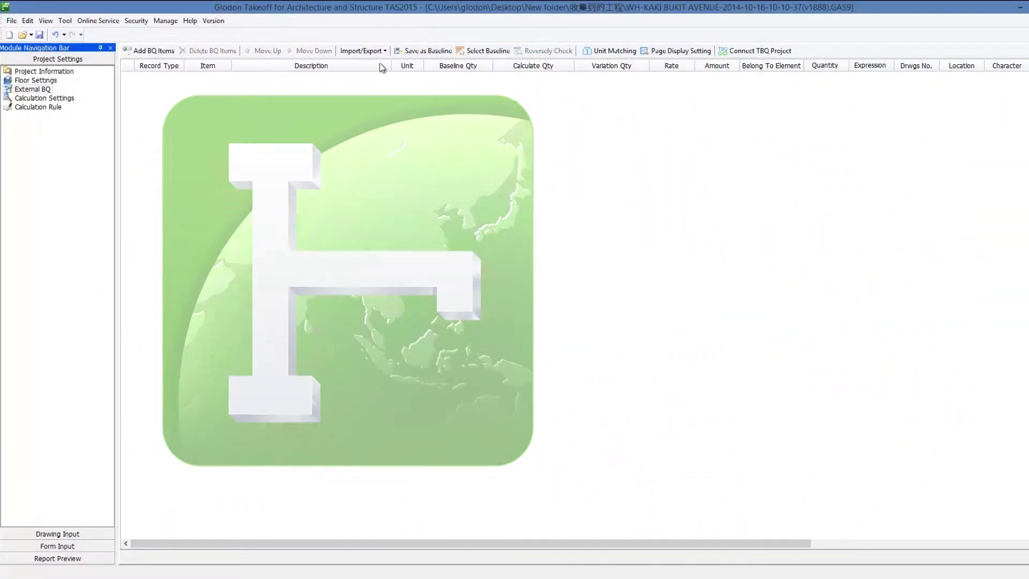
Import the TAS BQ Excel workbook as user BQ items, auto-identifying columns and row types
{"action": "left_click", "coordinate": [384, 52]}
{"action": "left_click", "coordinate": [383, 76]}
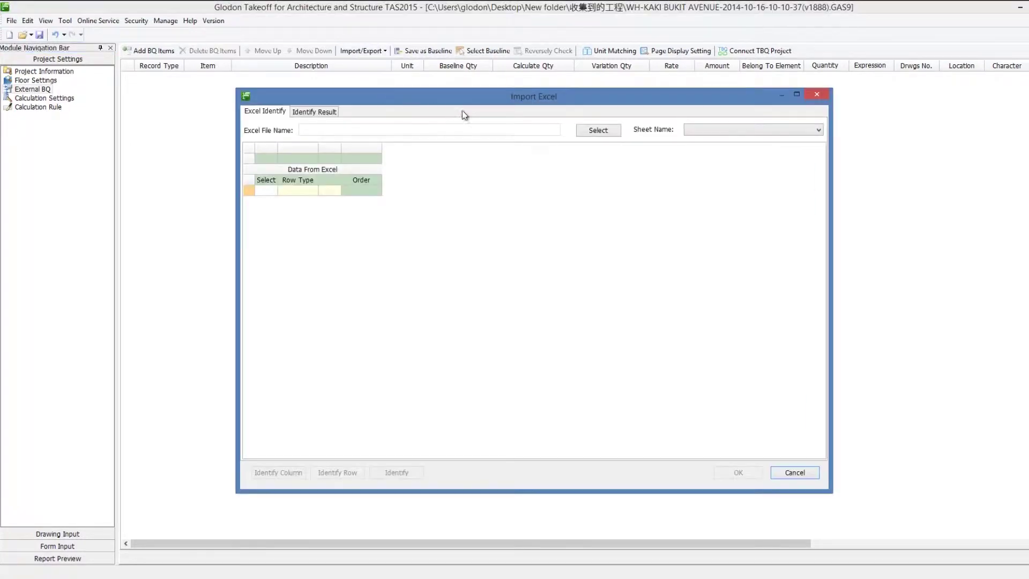
{"action": "left_click", "coordinate": [599, 131]}
{"action": "left_click", "coordinate": [127, 112]}
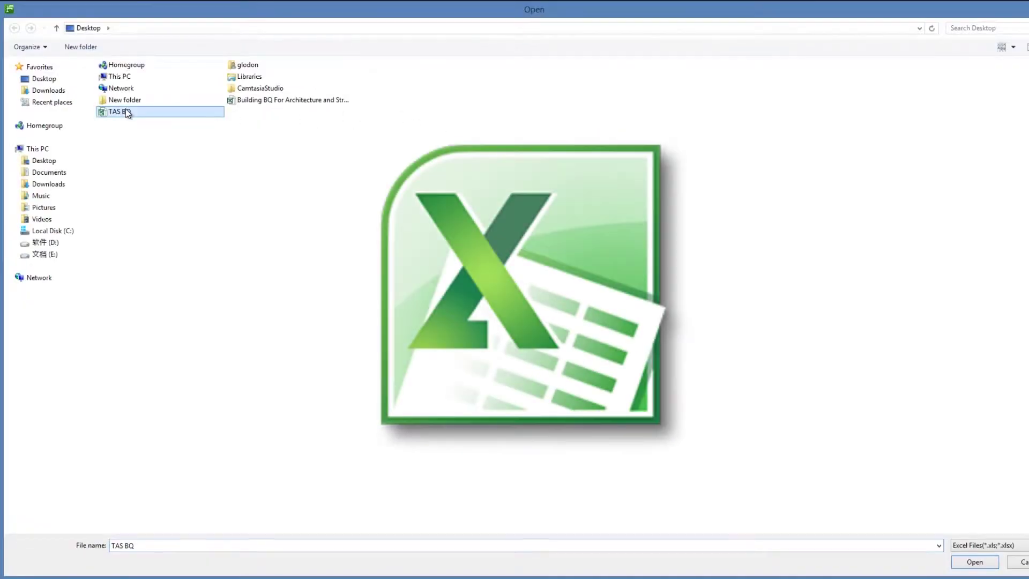
{"action": "left_click", "coordinate": [973, 561]}
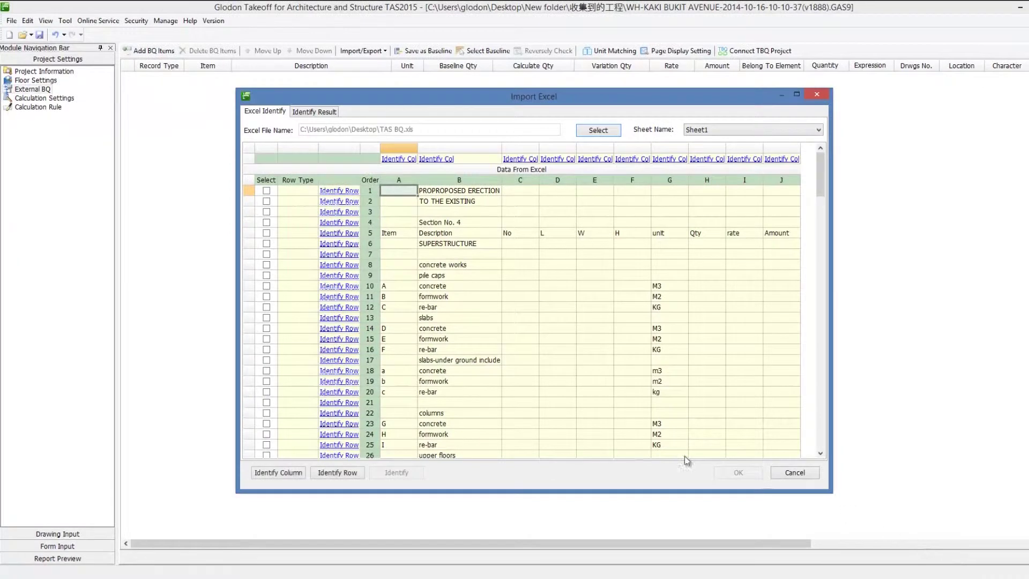
{"action": "left_click", "coordinate": [267, 473]}
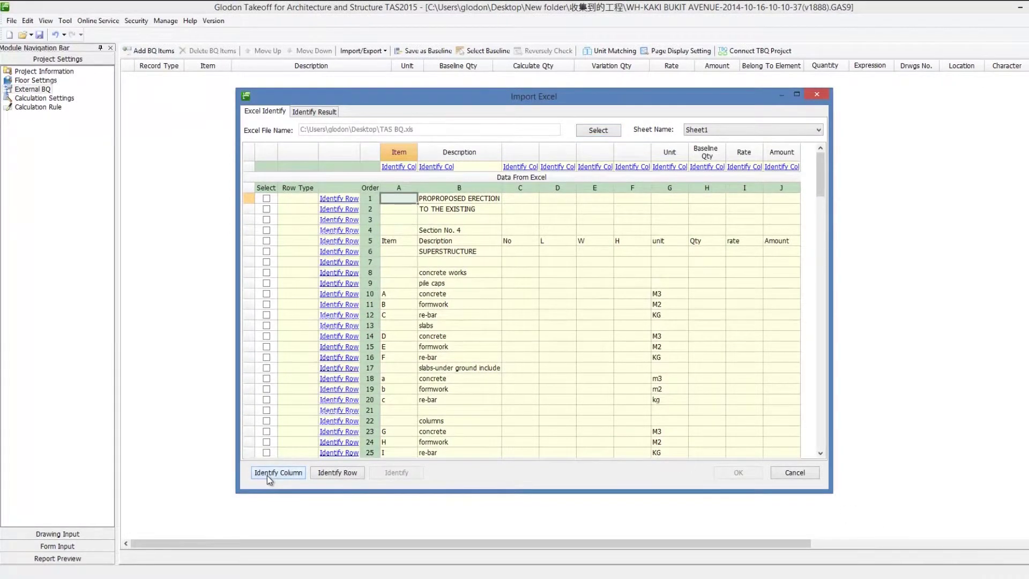
{"action": "left_click", "coordinate": [318, 480]}
{"action": "left_click", "coordinate": [412, 475]}
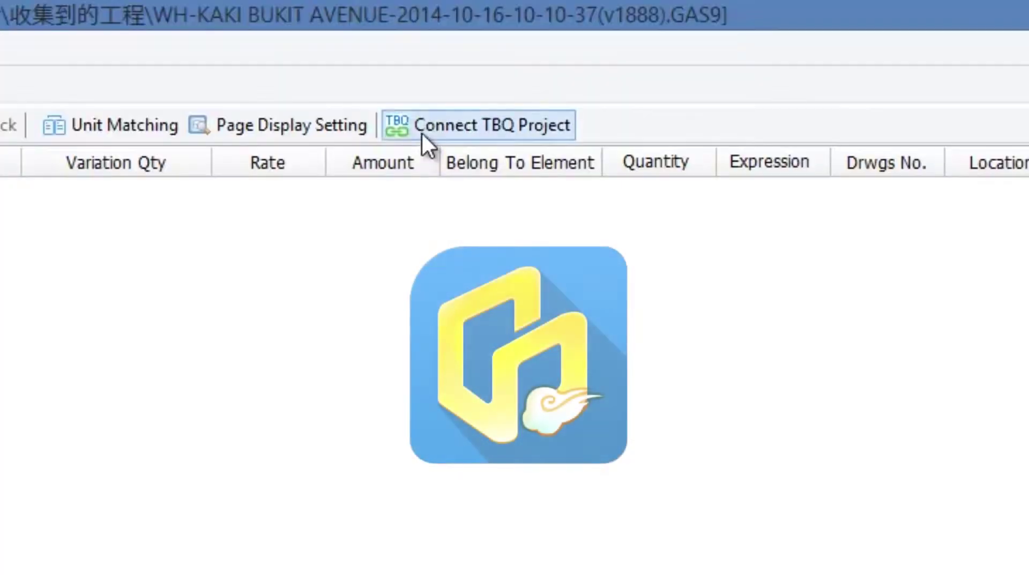
Link the project to a TBQ project and upload the wall BQ item
{"action": "left_click", "coordinate": [422, 133]}
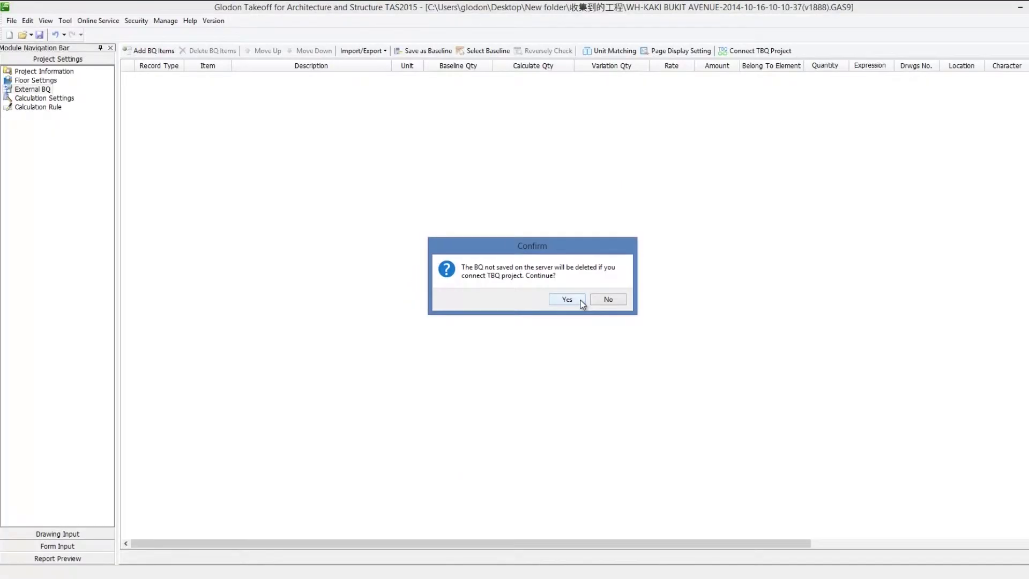
{"action": "left_click", "coordinate": [581, 300]}
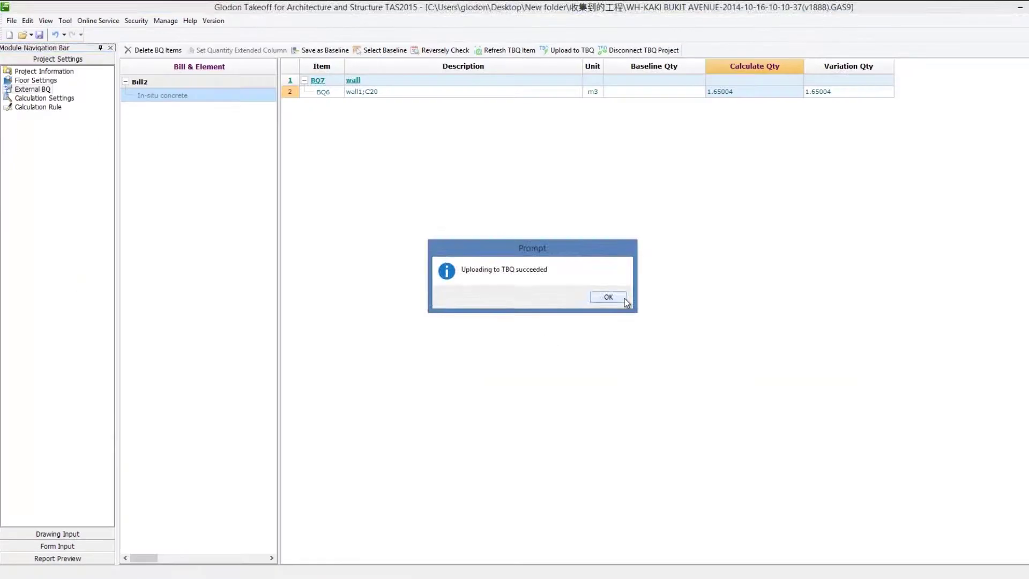
{"action": "left_click", "coordinate": [626, 298]}
Add SMM7 item E10 > 7 Walls > '1 Reinforced' to the BQ and calculate the wall quantities
{"action": "left_click", "coordinate": [273, 98]}
{"action": "left_click", "coordinate": [161, 126]}
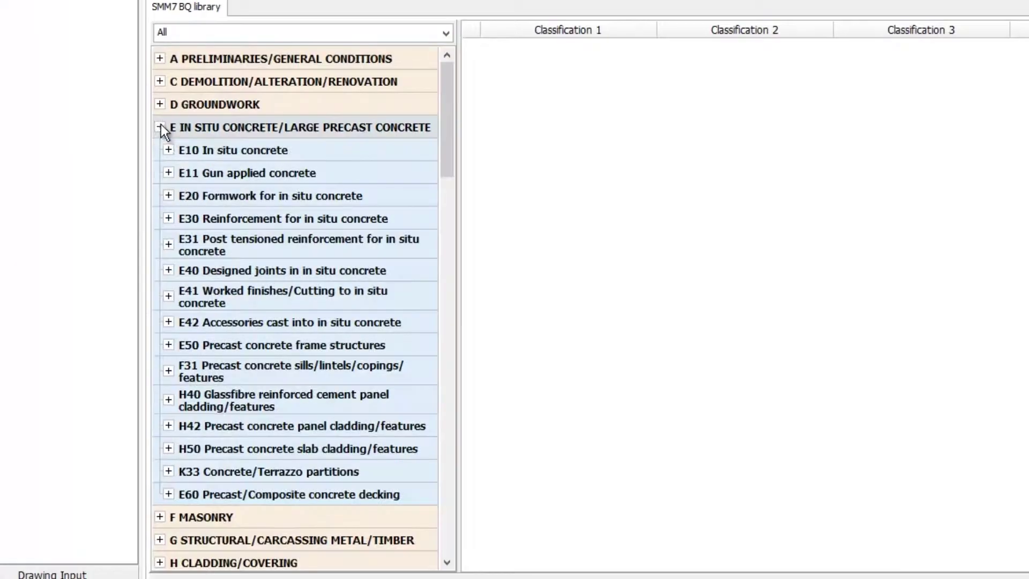
{"action": "left_click", "coordinate": [172, 151]}
{"action": "left_click", "coordinate": [143, 341]}
{"action": "double_click", "coordinate": [570, 236]}
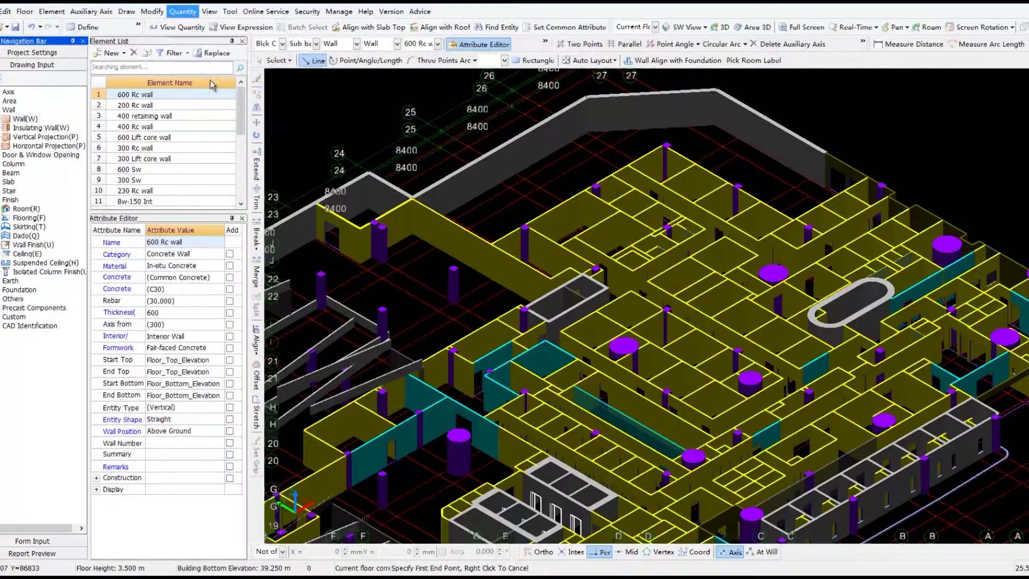
{"action": "left_click", "coordinate": [607, 388]}
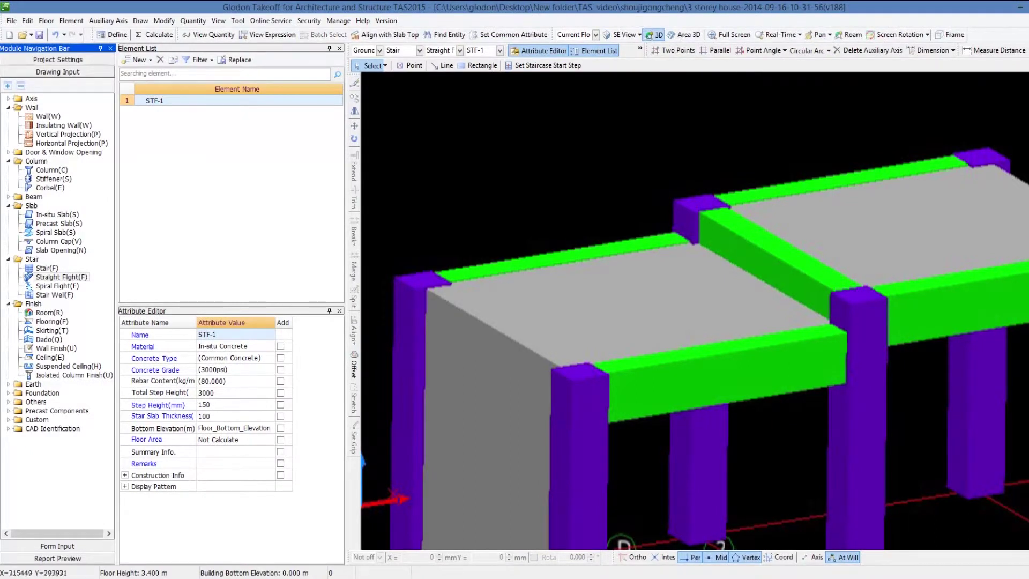
Show Blck A from the NE view with only the current floor, then calculate with F9
{"action": "scroll", "coordinate": [694, 309], "scroll_direction": "down", "scroll_amount": 5}
{"action": "scroll", "coordinate": [695, 311], "scroll_direction": "up", "scroll_amount": 5}
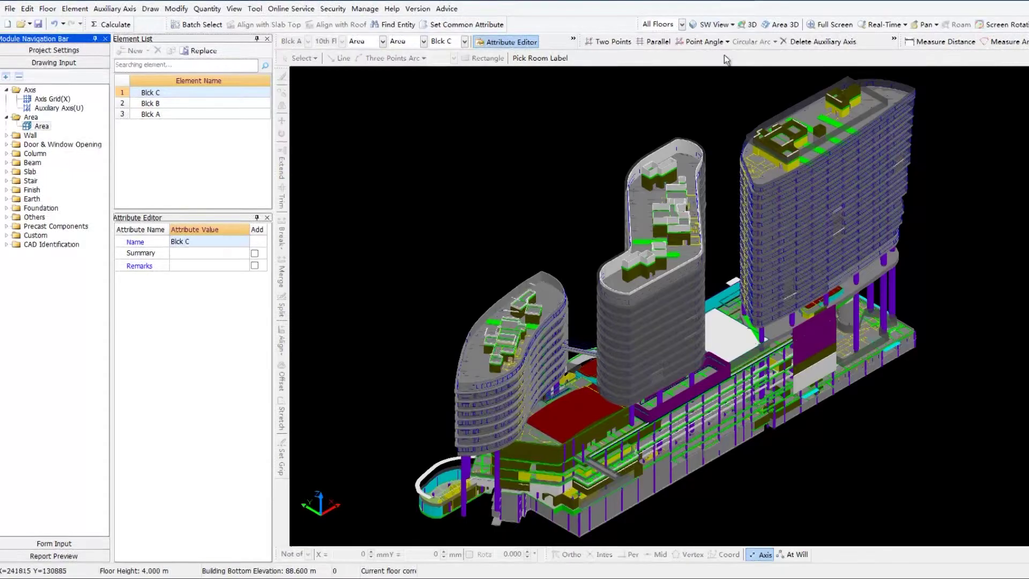
{"action": "left_click", "coordinate": [731, 25]}
{"action": "left_click", "coordinate": [707, 140]}
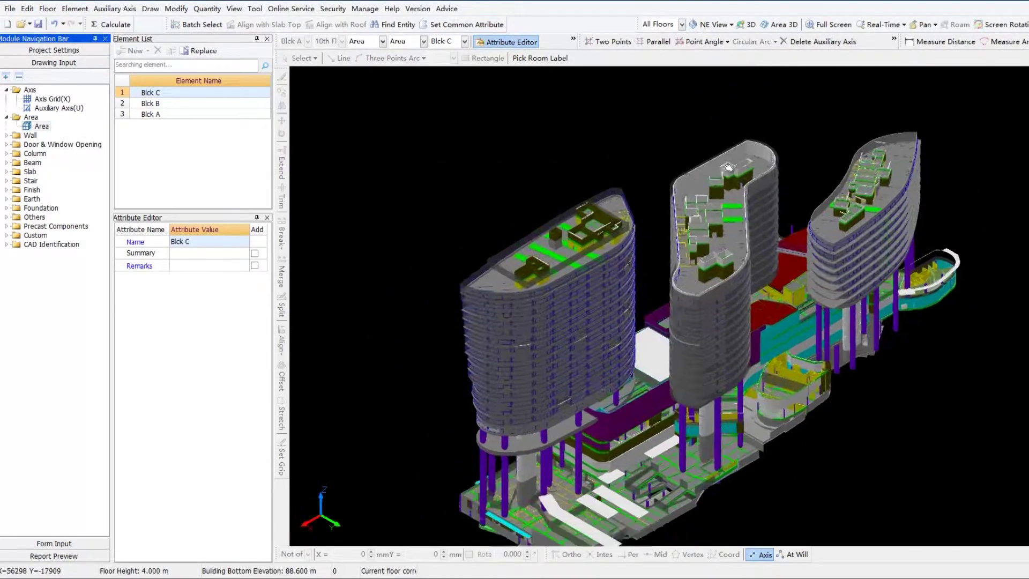
{"action": "left_click", "coordinate": [682, 24]}
{"action": "left_click", "coordinate": [667, 36]}
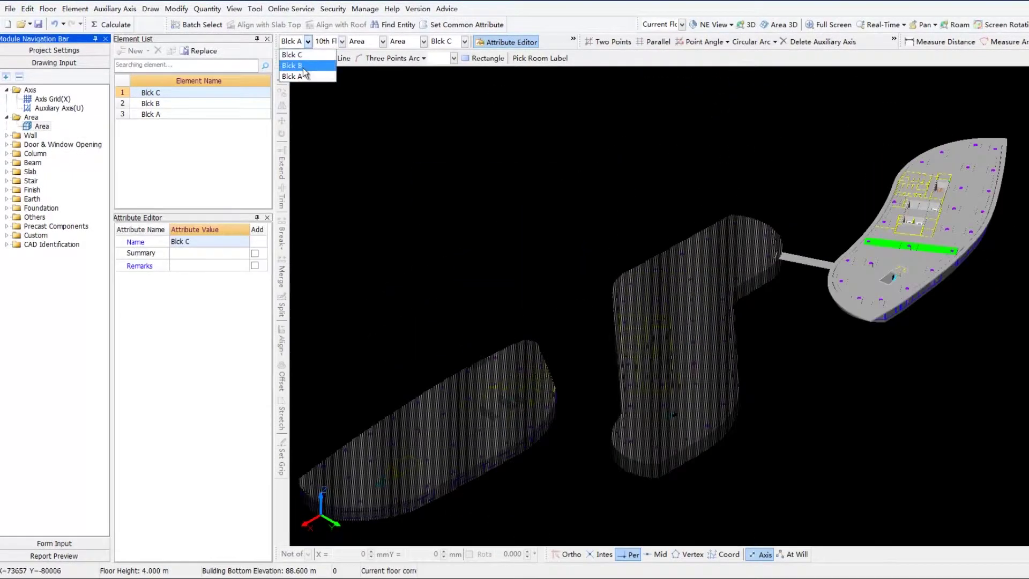
{"action": "left_click", "coordinate": [302, 76]}
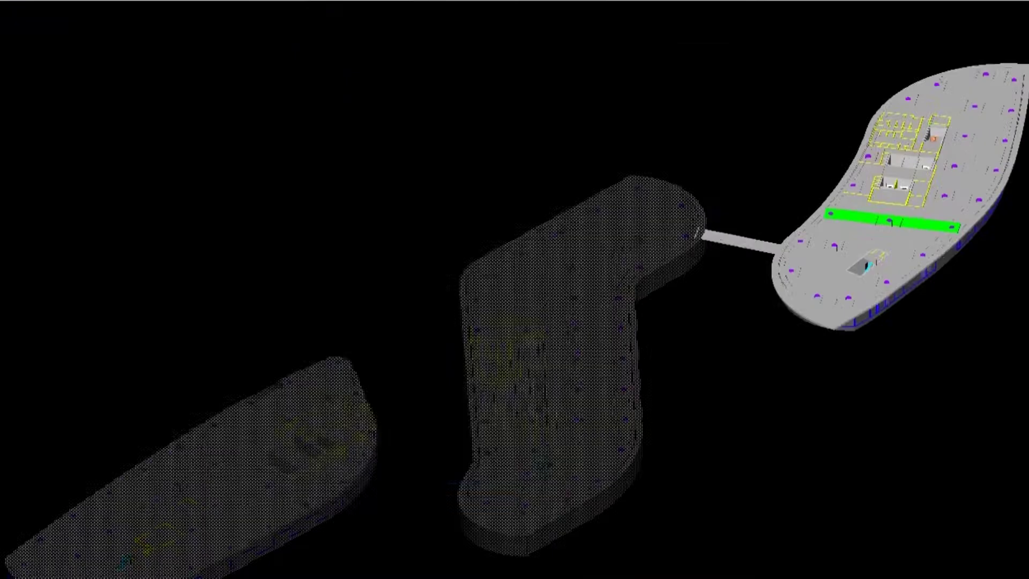
{"action": "key", "text": "F9"}
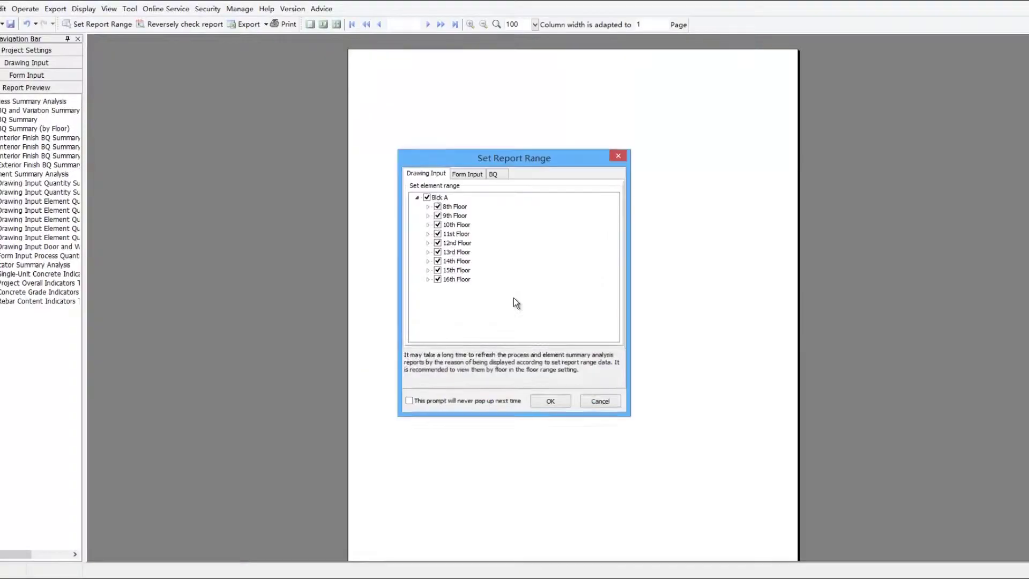
Report Blck A's 8th–16th floors and view the wall, column and beam quantity summaries
{"action": "left_click", "coordinate": [543, 400]}
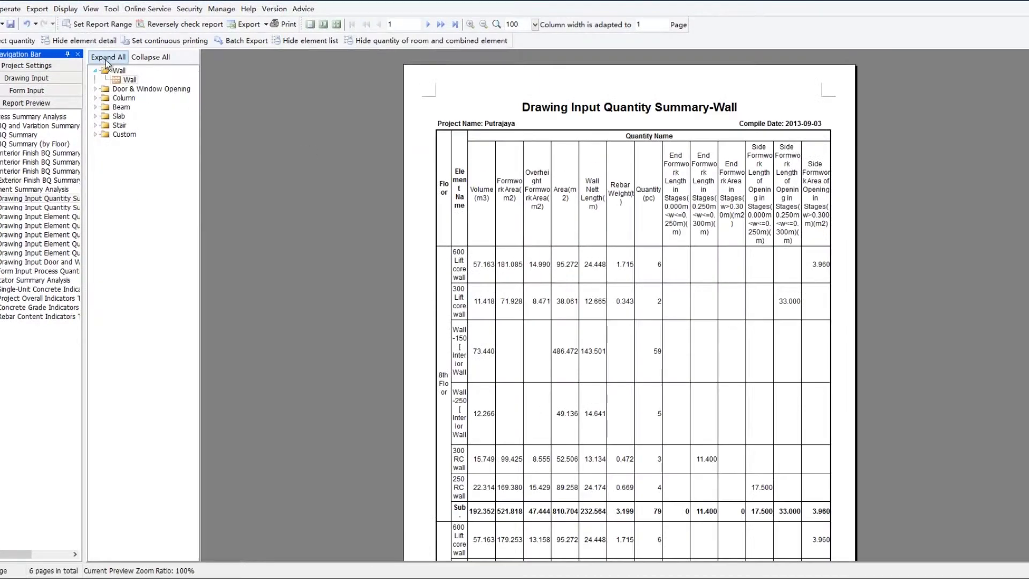
{"action": "left_click", "coordinate": [134, 134]}
{"action": "left_click", "coordinate": [132, 153]}
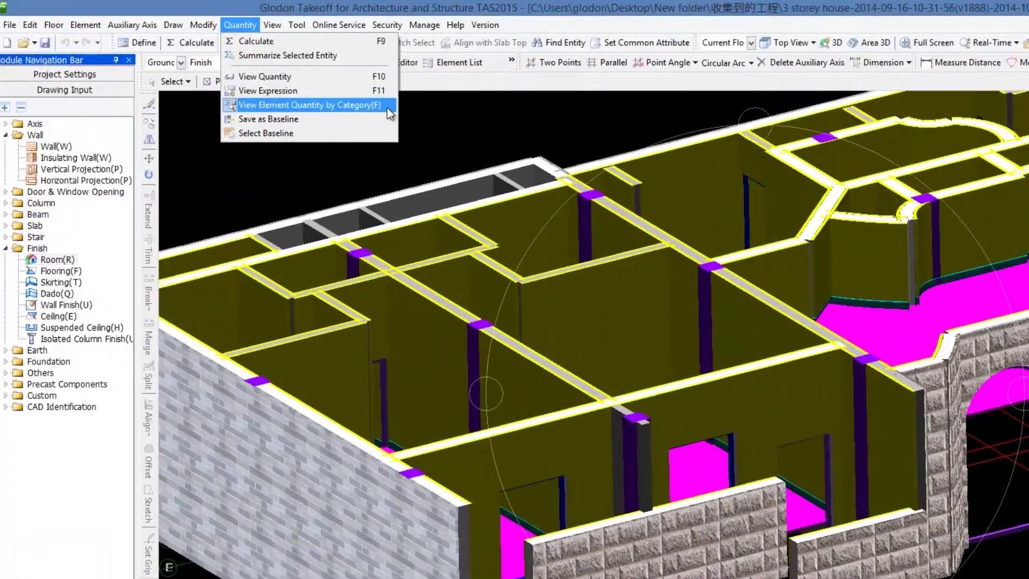
Open the category quantity reports and view the beam summary, floor summary, calculation sheet and overall indicators
{"action": "left_click", "coordinate": [387, 108]}
{"action": "left_click", "coordinate": [787, 501]}
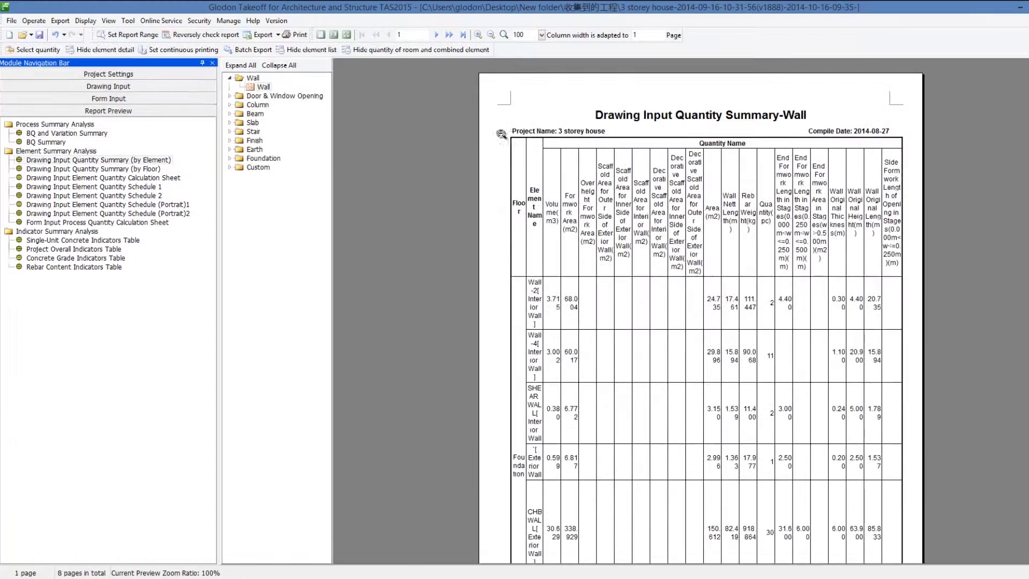
{"action": "left_click", "coordinate": [258, 130]}
{"action": "left_click", "coordinate": [103, 170]}
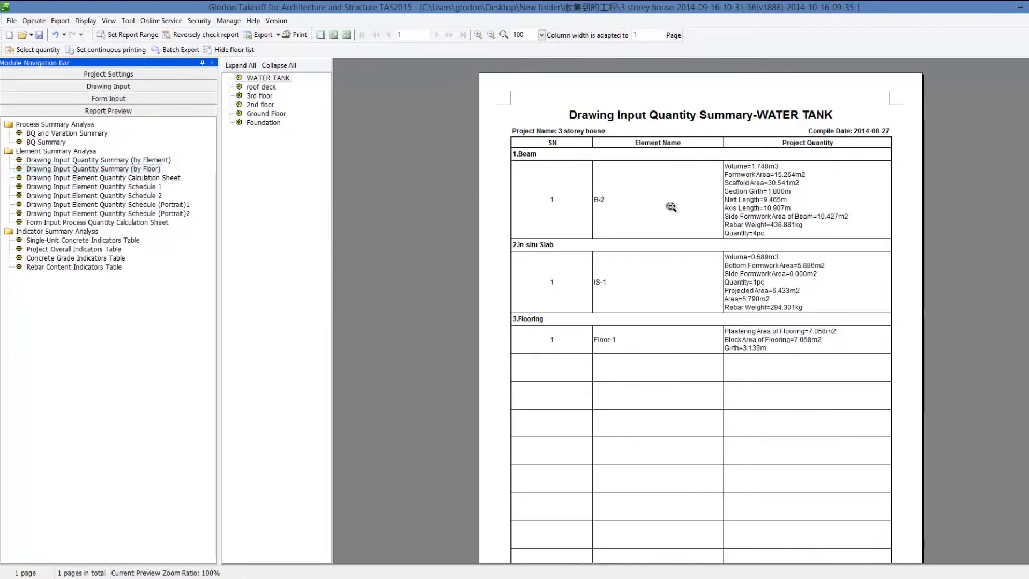
{"action": "left_click", "coordinate": [165, 179]}
{"action": "left_click", "coordinate": [73, 234]}
Show 3rd floor quantities, print the Portrait 1 schedule and export the Wall Finish summary to Excel
{"action": "scroll", "coordinate": [649, 255], "scroll_direction": "down", "scroll_amount": 5}
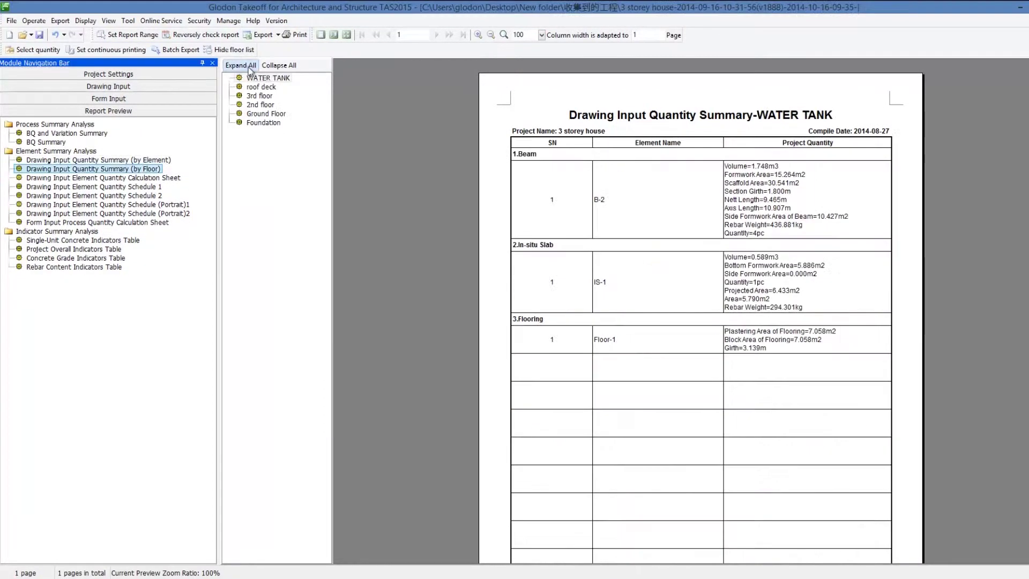
{"action": "left_click", "coordinate": [261, 87]}
{"action": "left_click", "coordinate": [263, 96]}
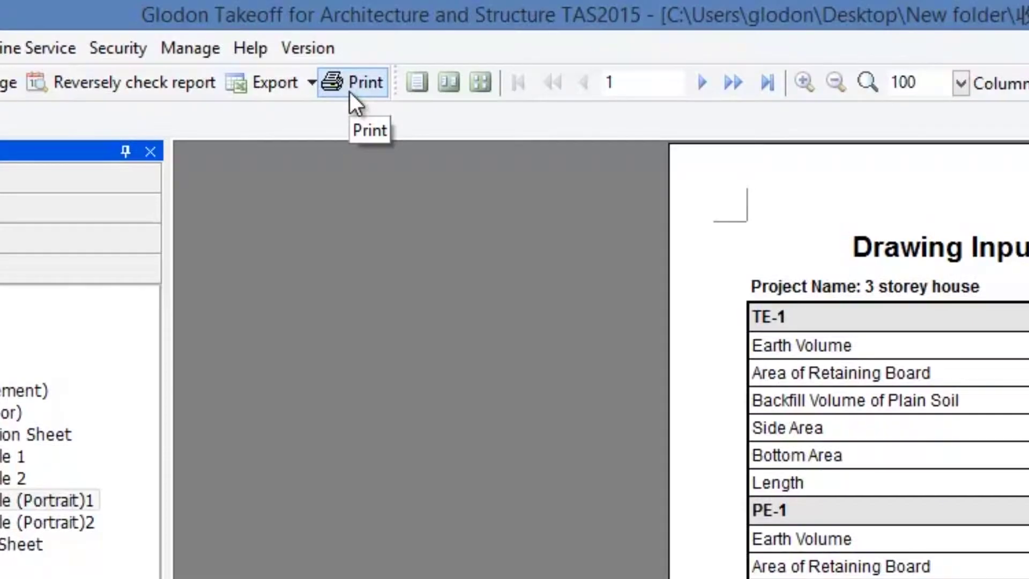
{"action": "left_click", "coordinate": [294, 35]}
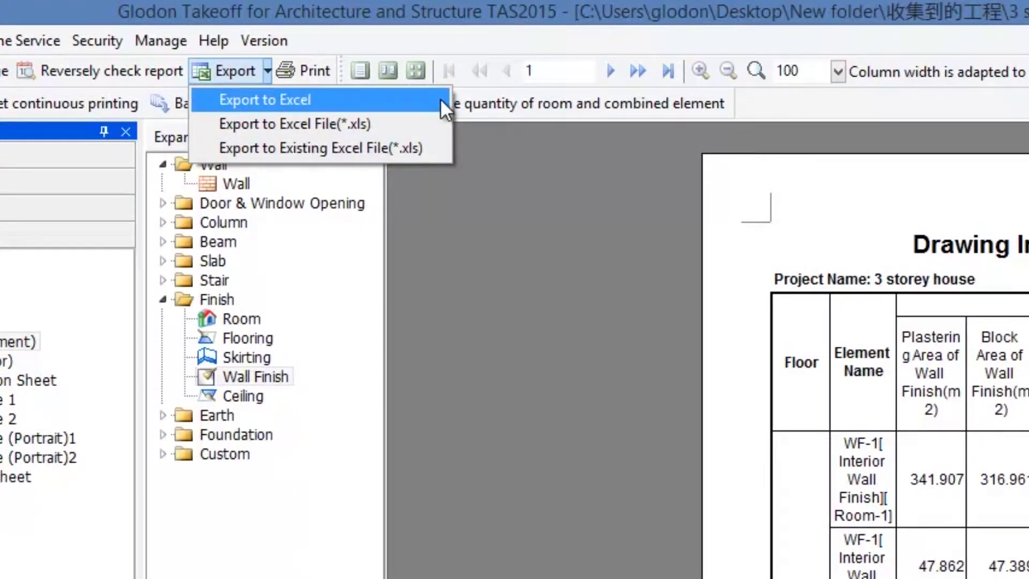
{"action": "left_click", "coordinate": [440, 98]}
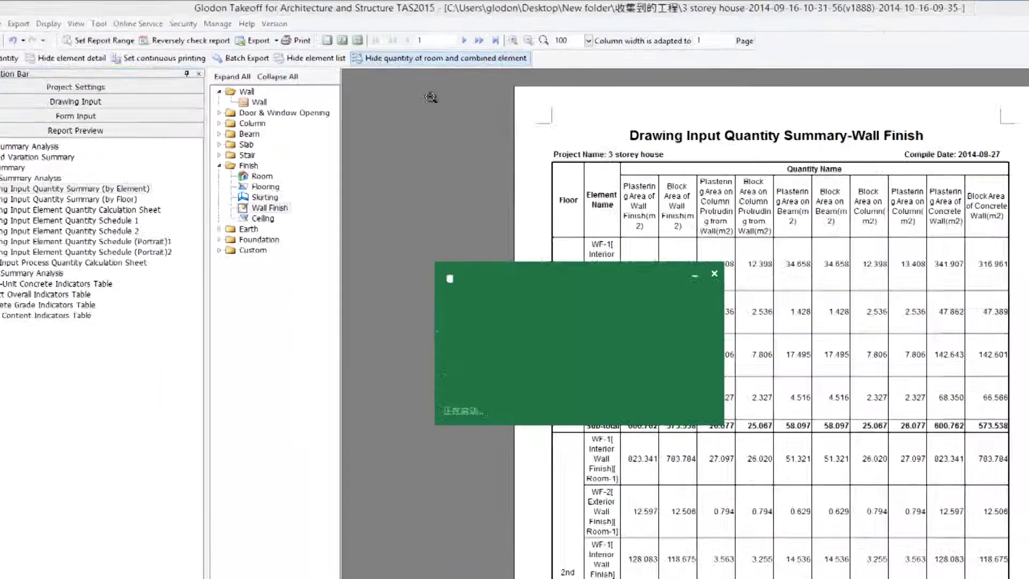
Reverse-check the Col-4 report value and locate the second Col-4 column entity in the model
{"action": "scroll", "coordinate": [515, 322], "scroll_direction": "down", "scroll_amount": 3}
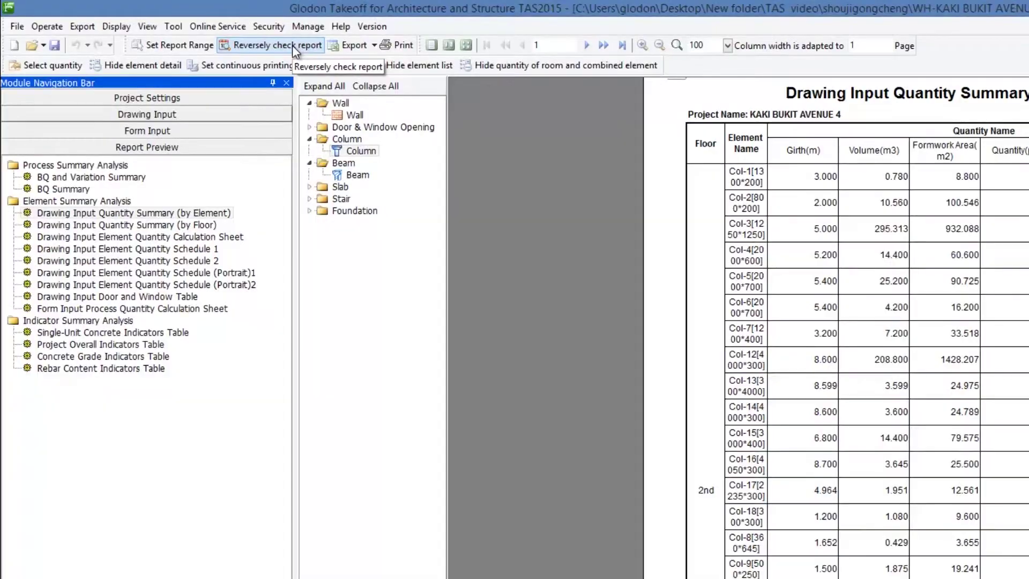
{"action": "left_click", "coordinate": [292, 46]}
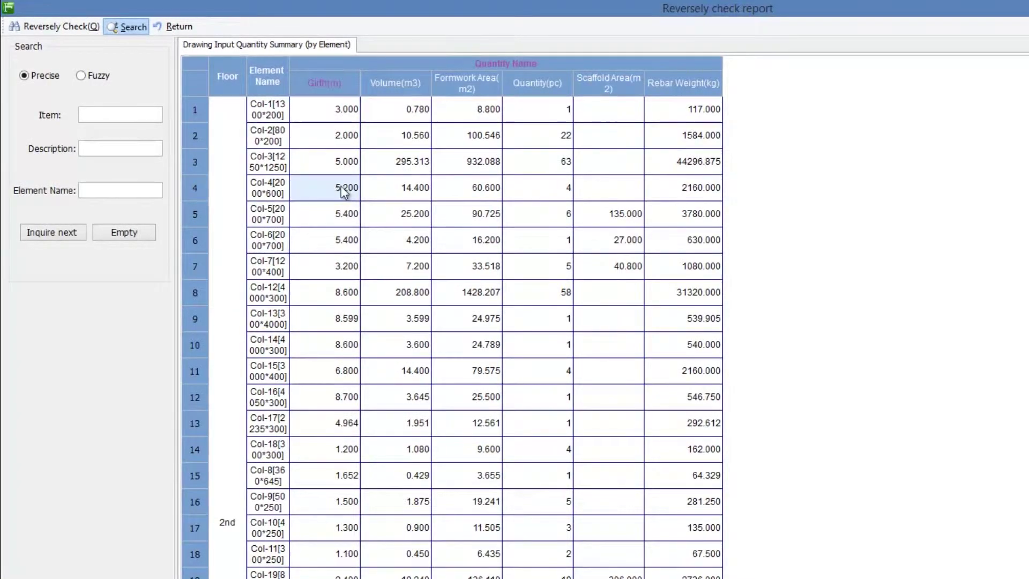
{"action": "left_click", "coordinate": [76, 31]}
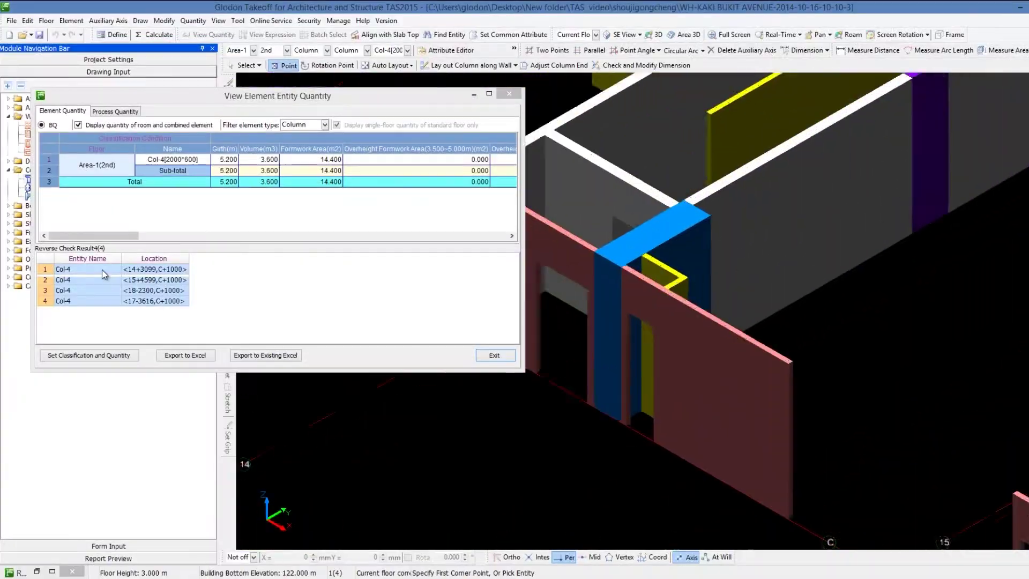
{"action": "left_click", "coordinate": [103, 279]}
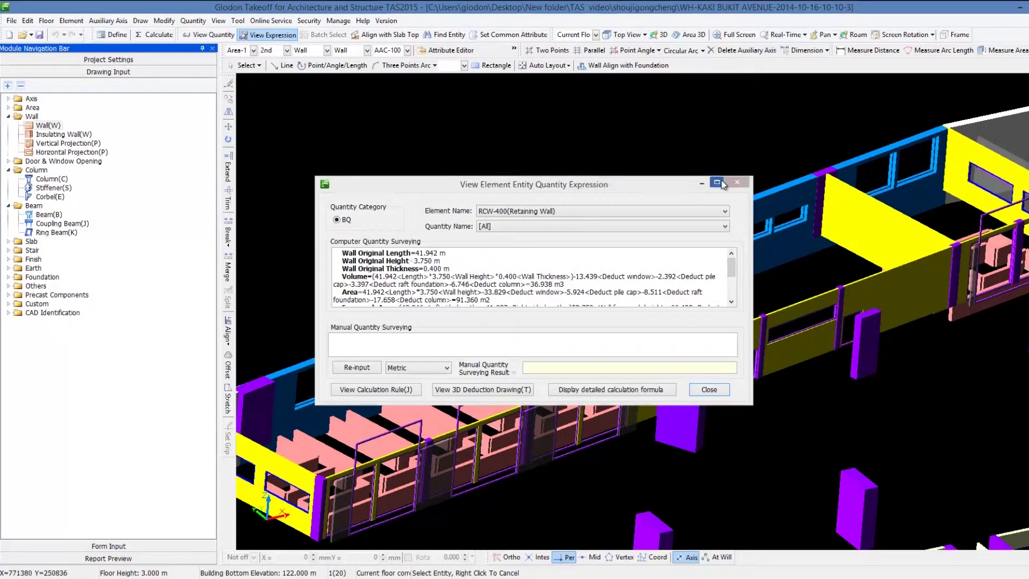
Maximize the RCW-400 quantity expression and show its calculation rules and detailed formulas
{"action": "left_click", "coordinate": [717, 182]}
{"action": "key", "text": "alt+j"}
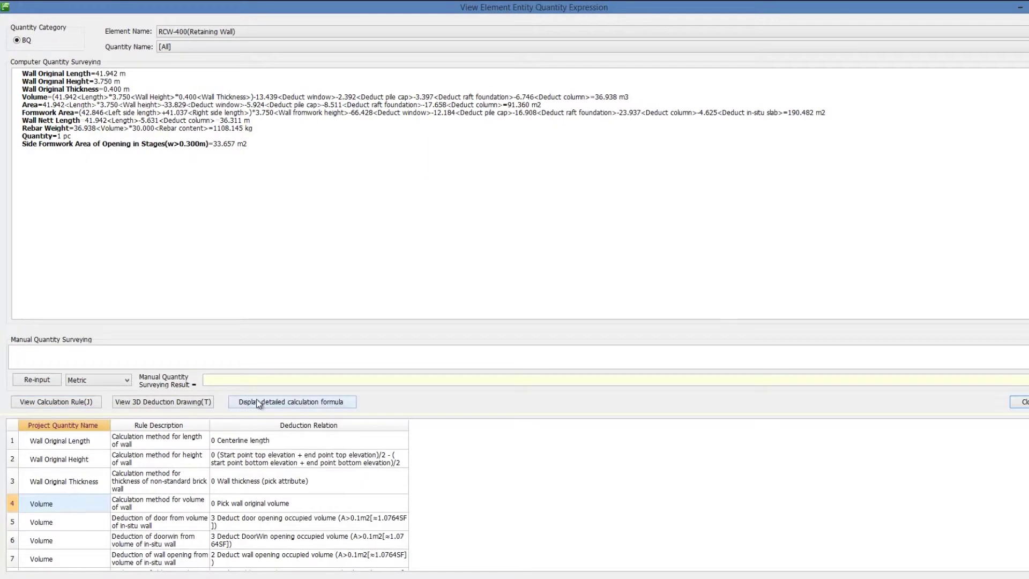
{"action": "left_click", "coordinate": [352, 406]}
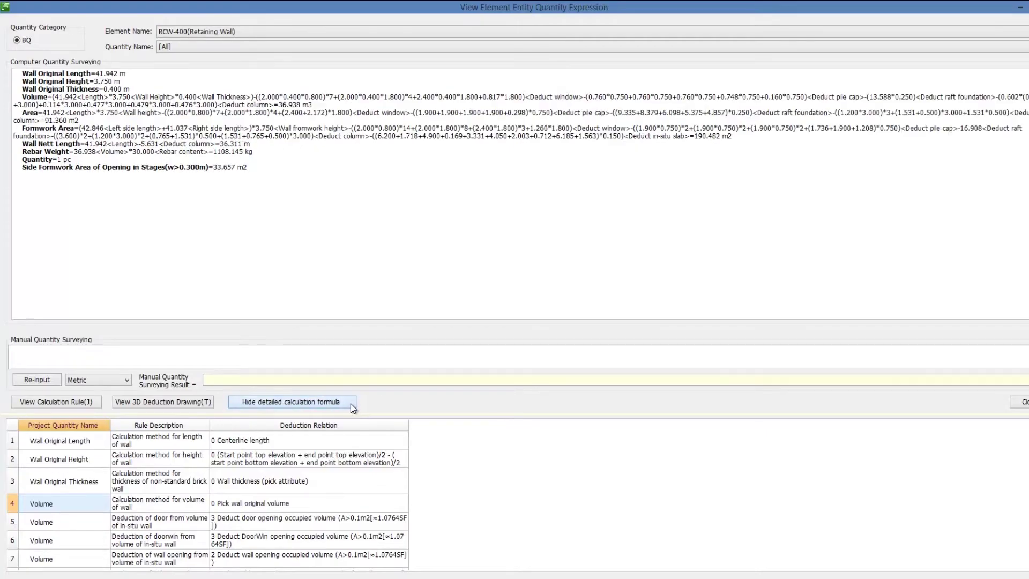
View the wall's 3D deductions, highlighting the deducted columns and raft foundation
{"action": "key", "text": "alt+t"}
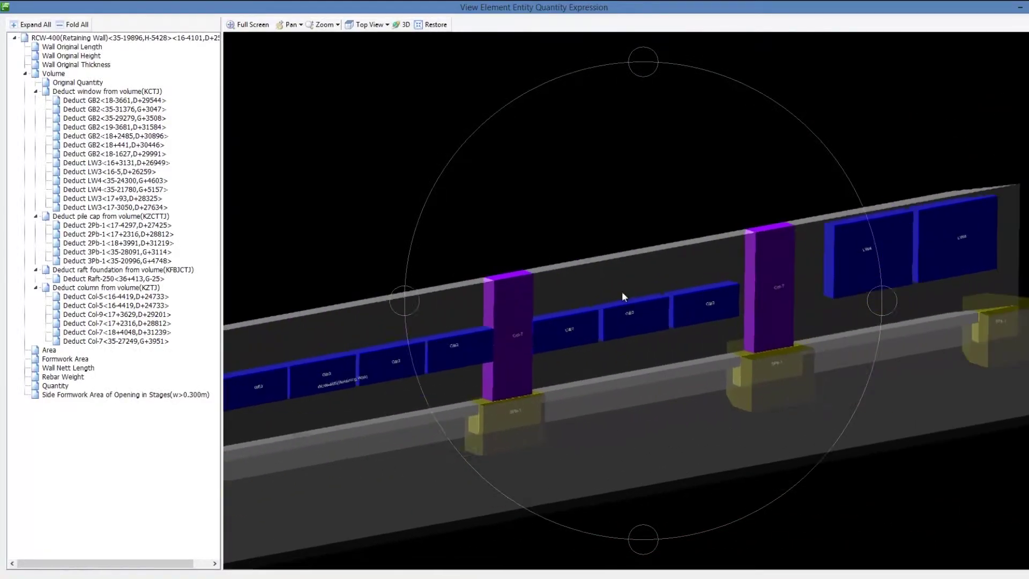
{"action": "left_click", "coordinate": [129, 287]}
{"action": "left_click", "coordinate": [128, 270]}
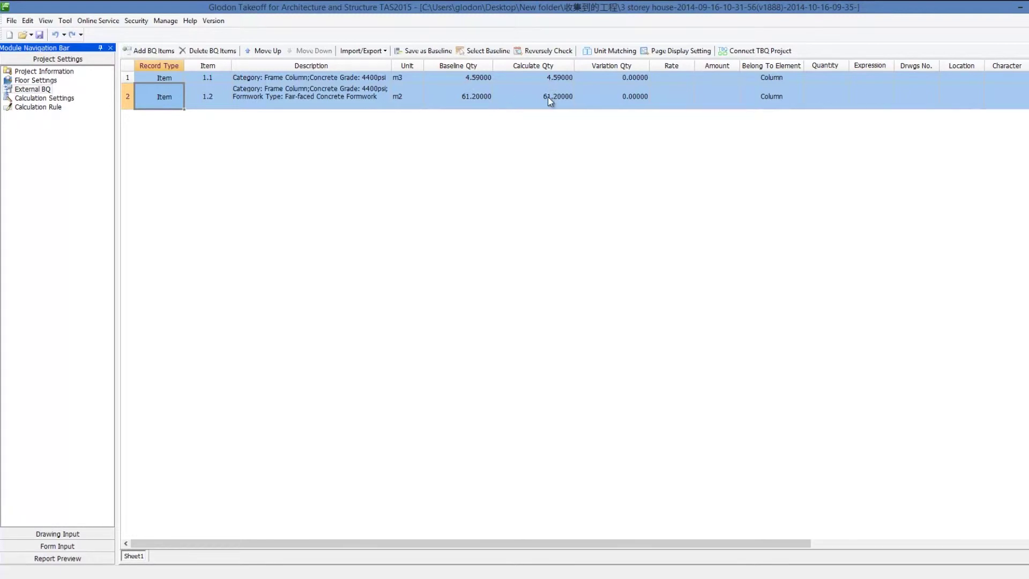
Recalculate only the Ground Floor and select the 6.783 concrete volume variation cell
{"action": "left_click", "coordinate": [59, 535]}
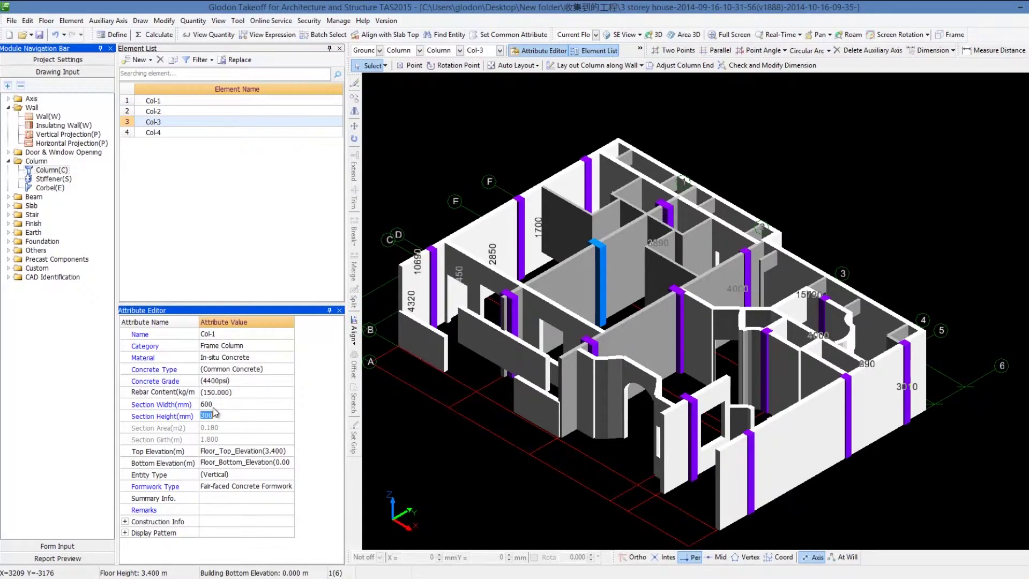
{"action": "left_click", "coordinate": [154, 35]}
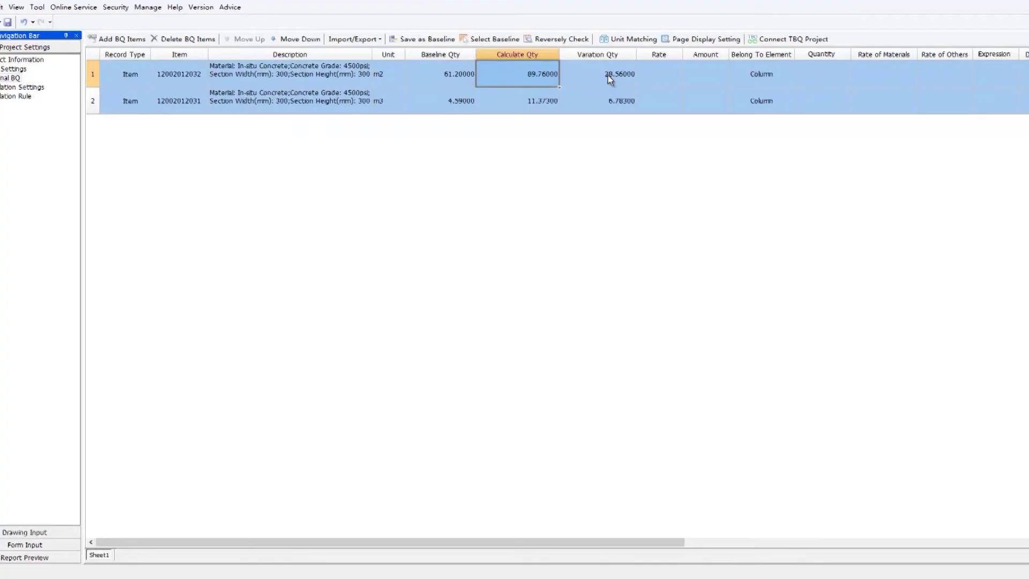
{"action": "left_click", "coordinate": [612, 74]}
{"action": "left_click", "coordinate": [618, 102]}
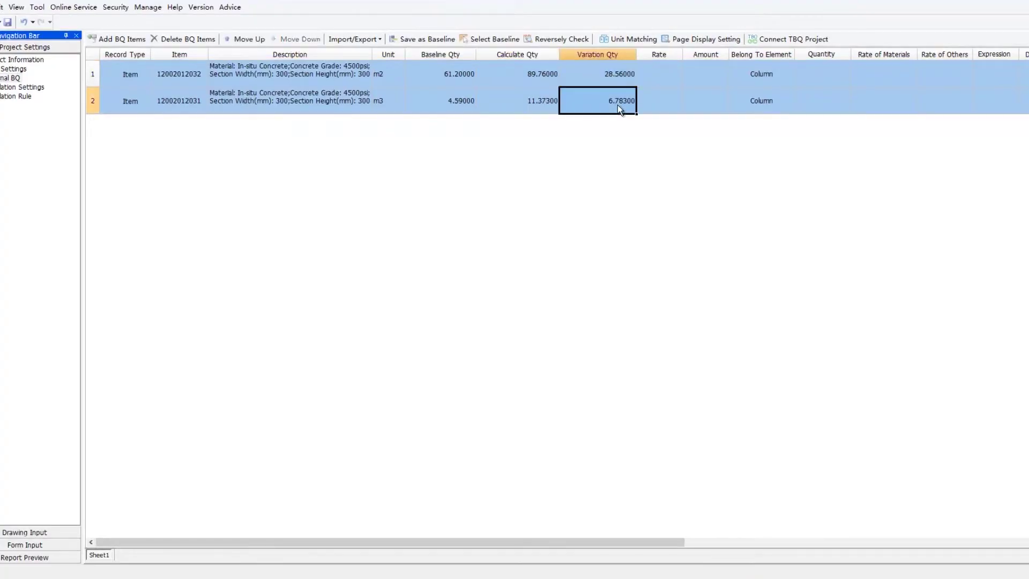
Trace the 6.783 m3 volume variation back to the Ground Floor column elements
{"action": "left_click", "coordinate": [575, 39]}
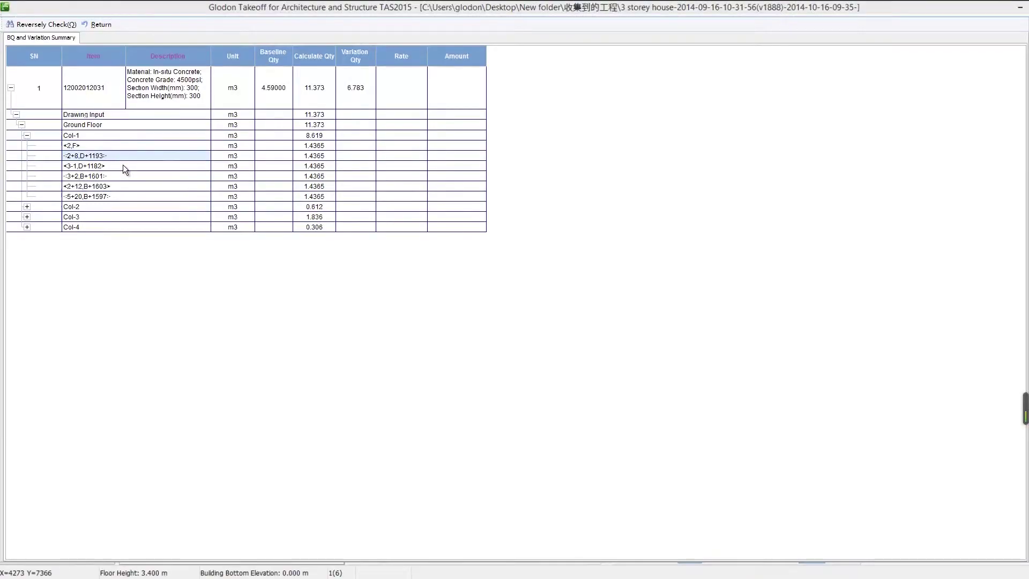